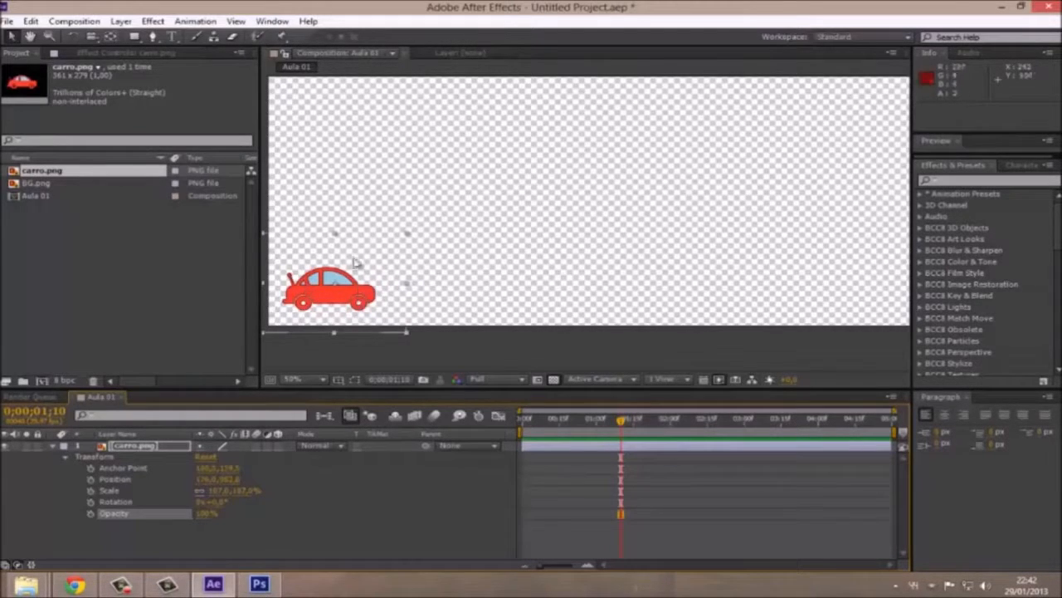
Turn off the transparency grid in the composition view so the car shows against a black background.
click(552, 379)
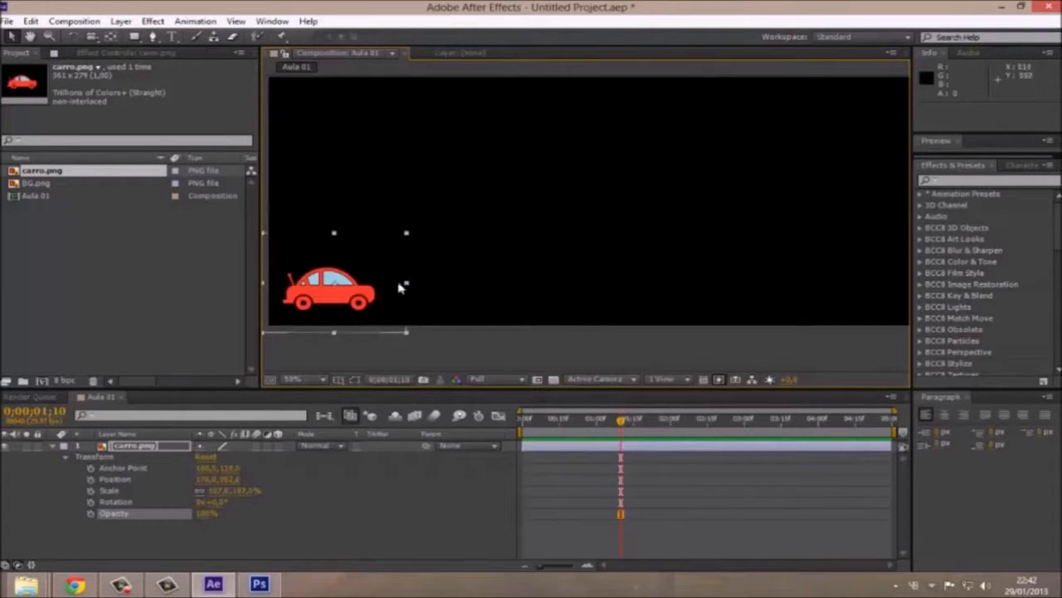
click(553, 379)
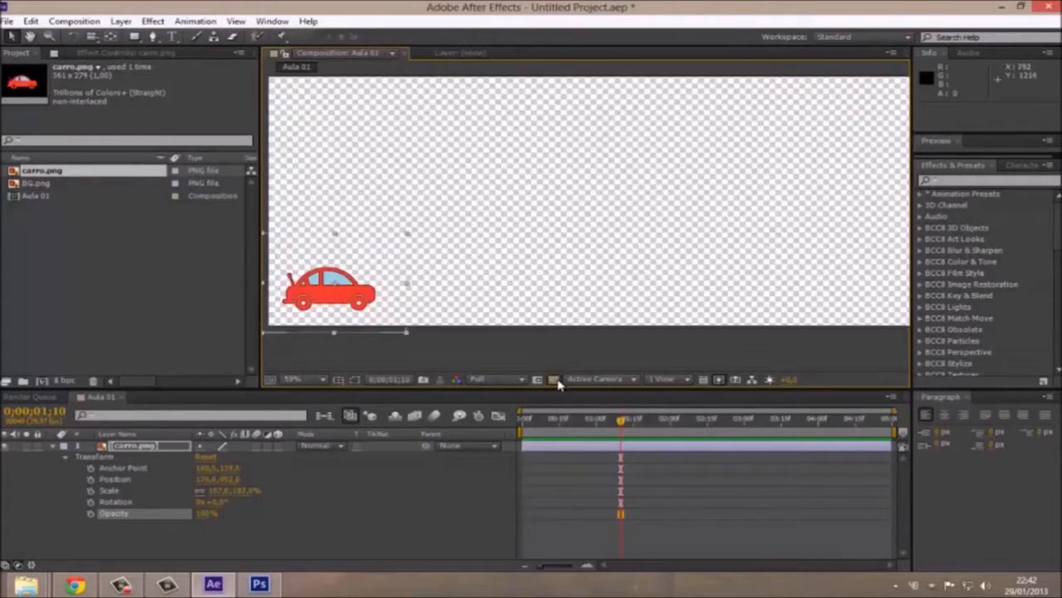
click(554, 379)
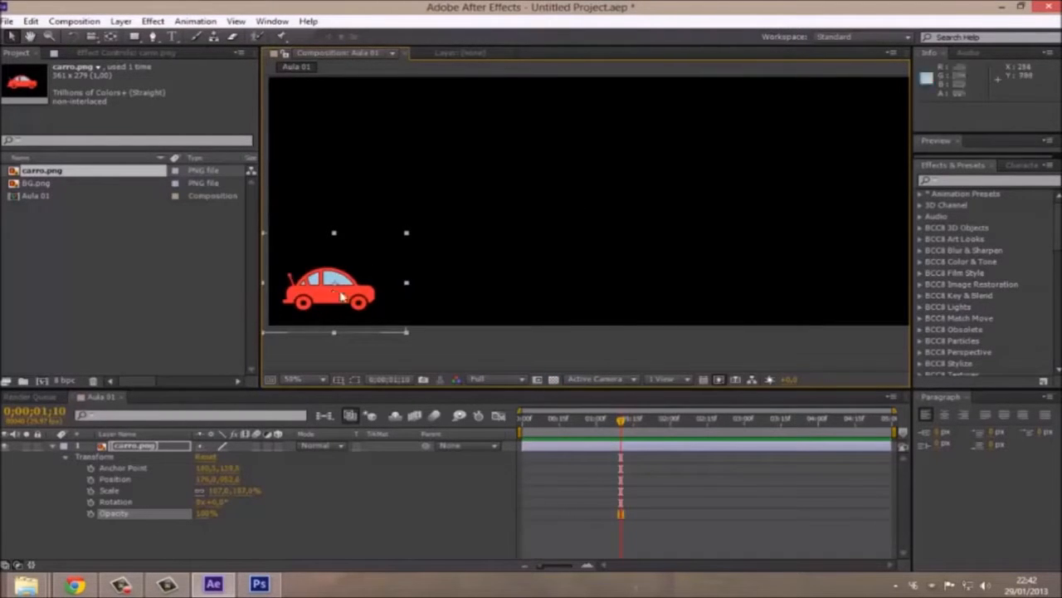
Lower the car layer's opacity to 0%, restore it to 100%, and deselect the layer.
click(370, 333)
drag(207, 513, 186, 513)
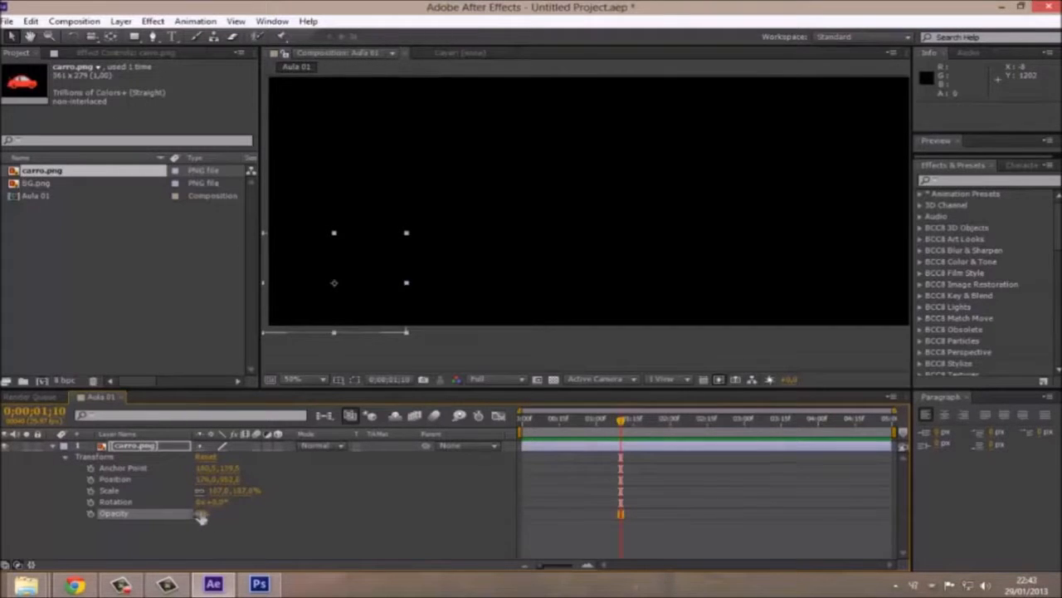
drag(202, 516, 395, 493)
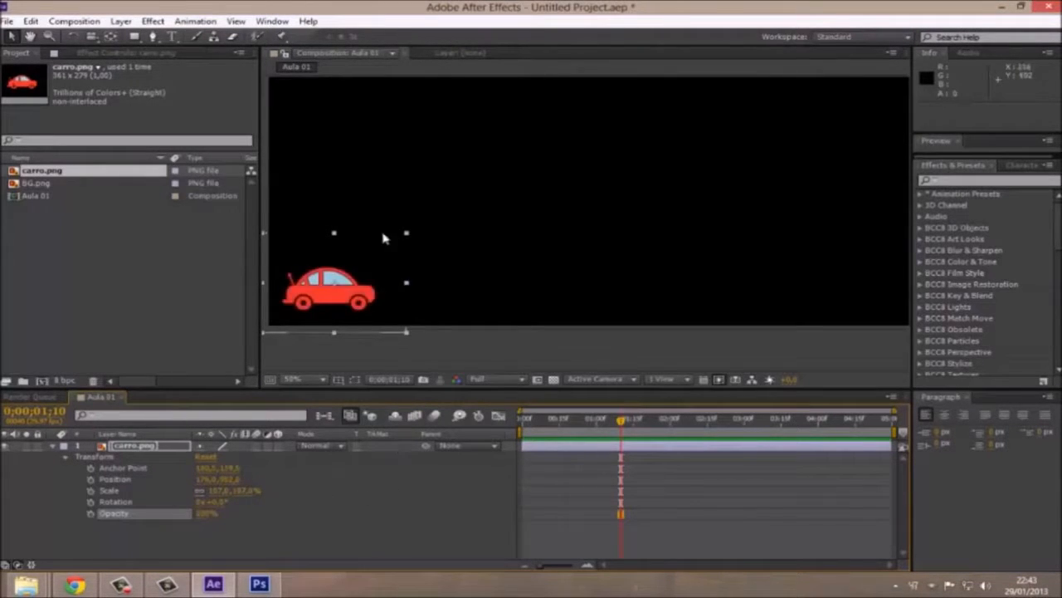
click(234, 539)
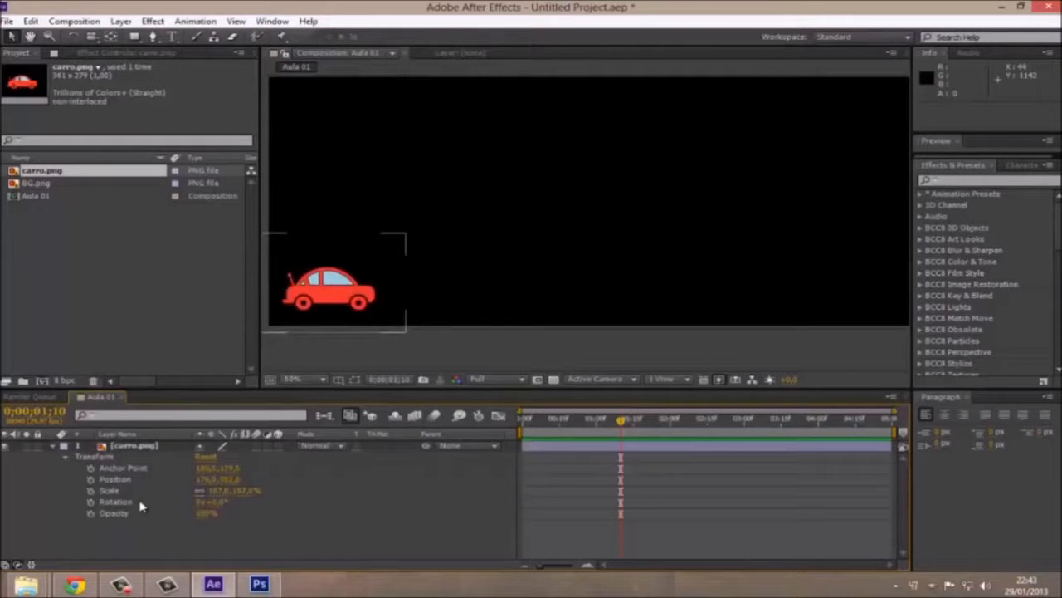
Spin the car layer forward to a rotation of 2x+3° and reset its transform.
click(143, 503)
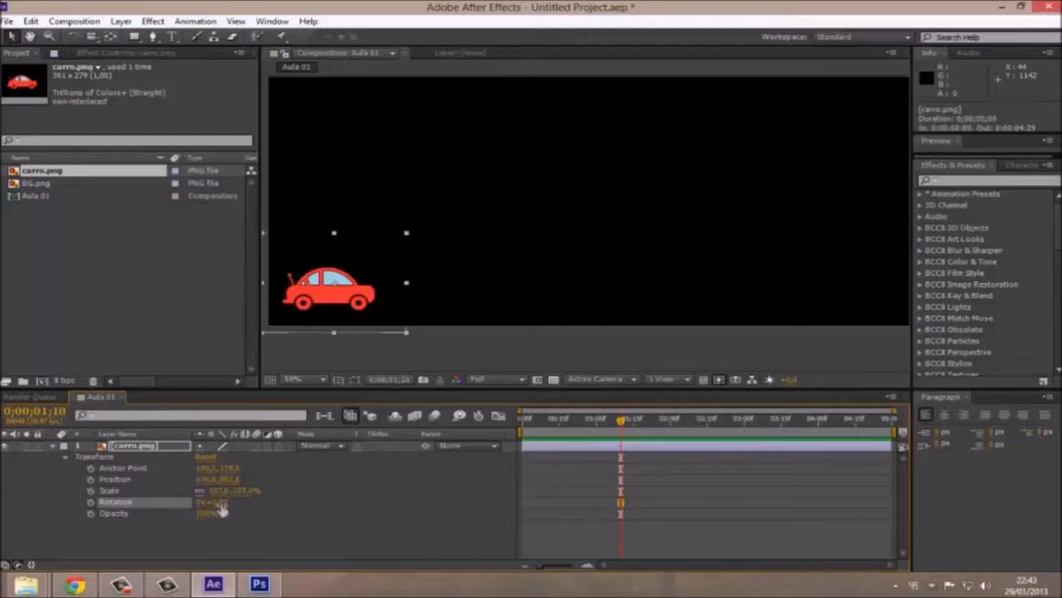
drag(218, 502, 463, 473)
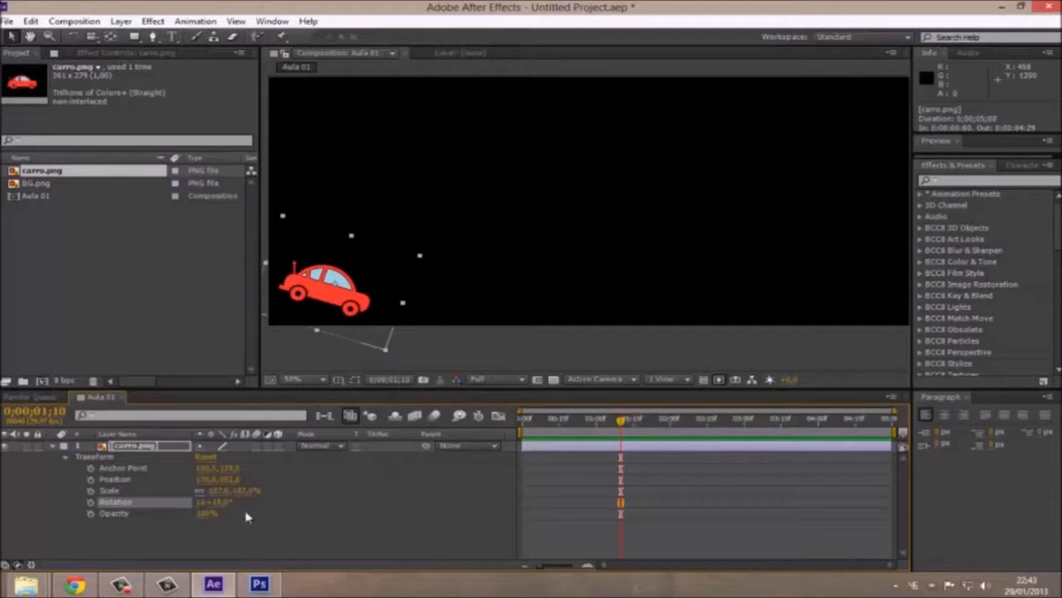
drag(217, 503, 455, 480)
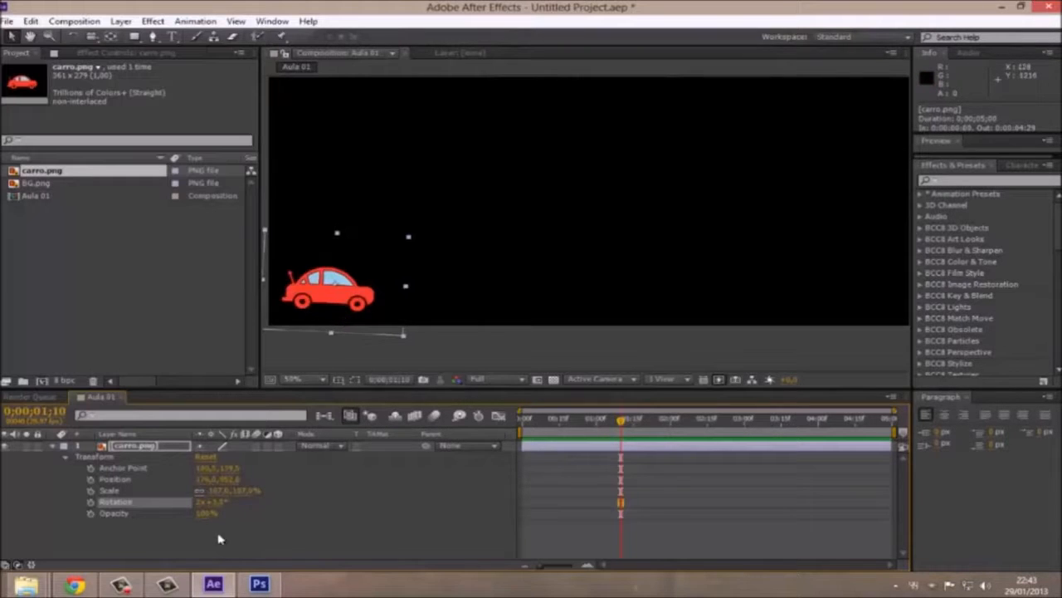
click(206, 459)
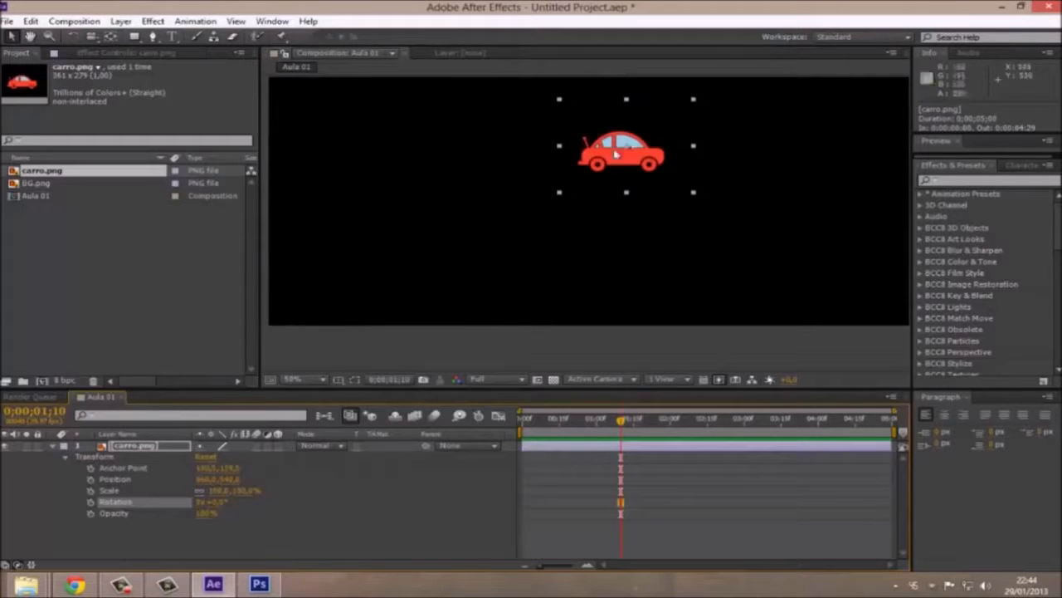
Try proportional scaling on the car layer to about 133% and unlinked scaling of one dimension, and reset its transform.
click(141, 491)
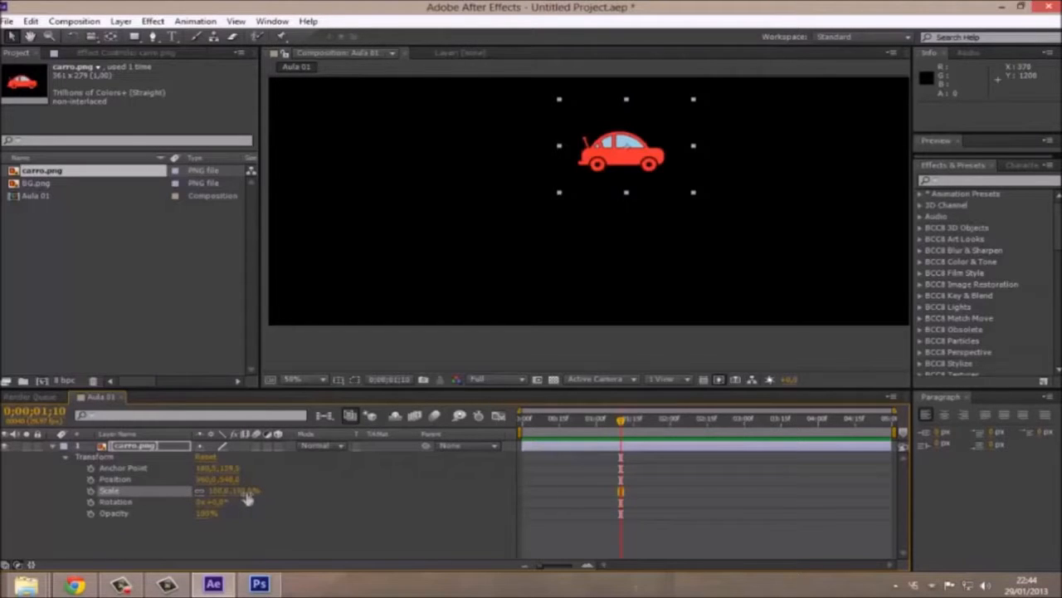
mouse_move(247, 491)
mouse_down()
mouse_move(267, 491)
mouse_move(234, 491)
mouse_move(311, 485)
mouse_move(234, 494)
mouse_up()
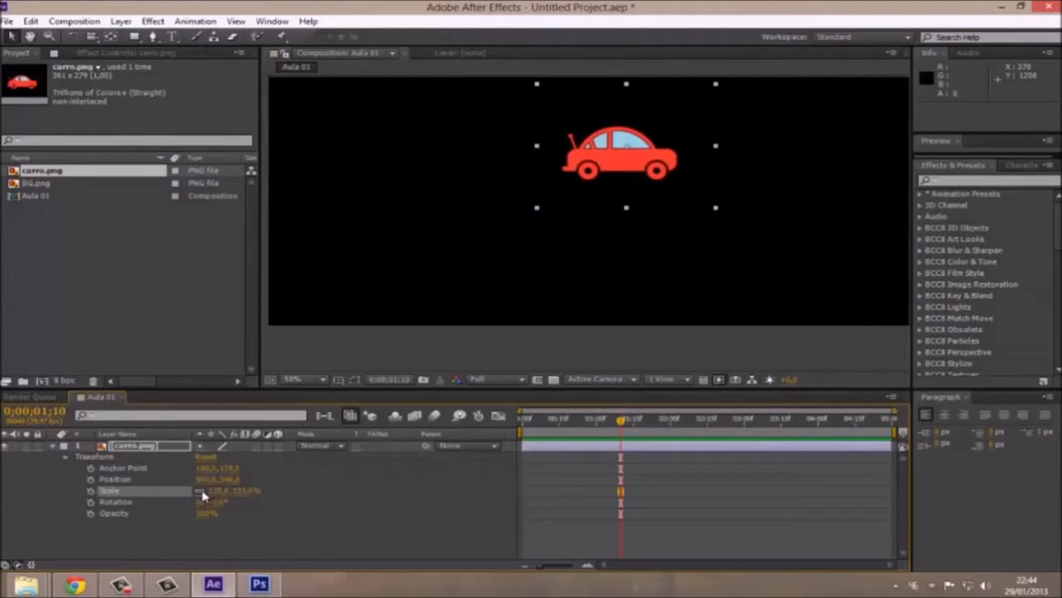
click(201, 493)
drag(249, 491, 204, 471)
click(204, 457)
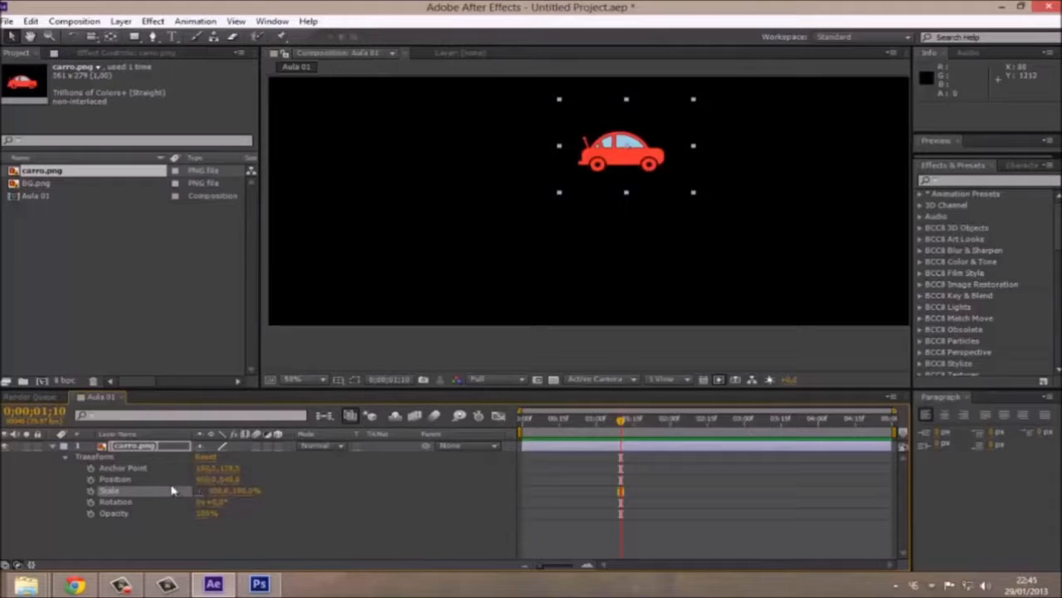
Shift the car layer horizontally by its Position value, first leftward and finally rightward to about X 1260.
click(171, 481)
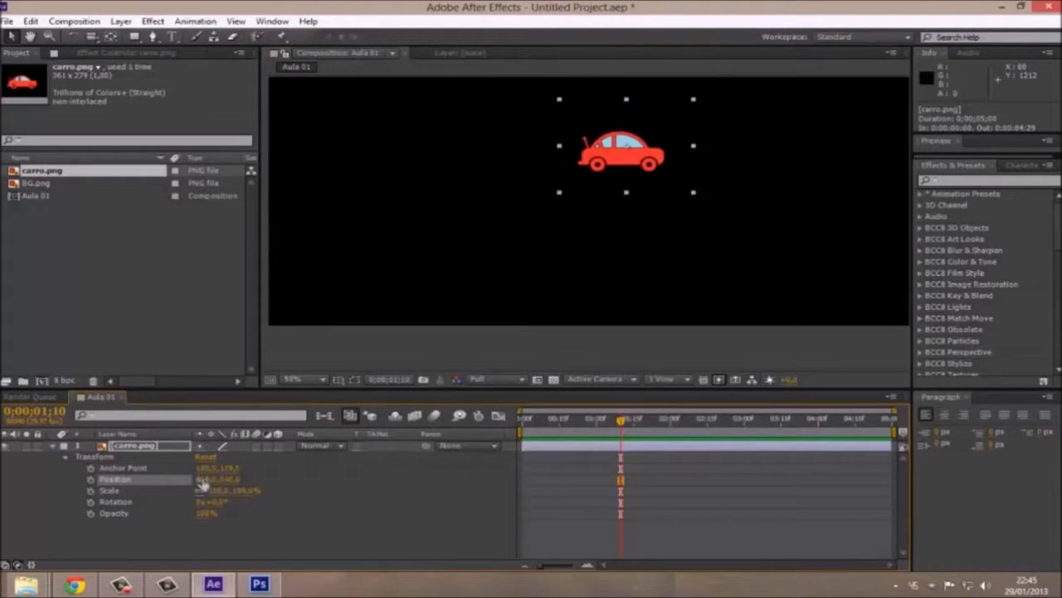
drag(206, 480, 1, 490)
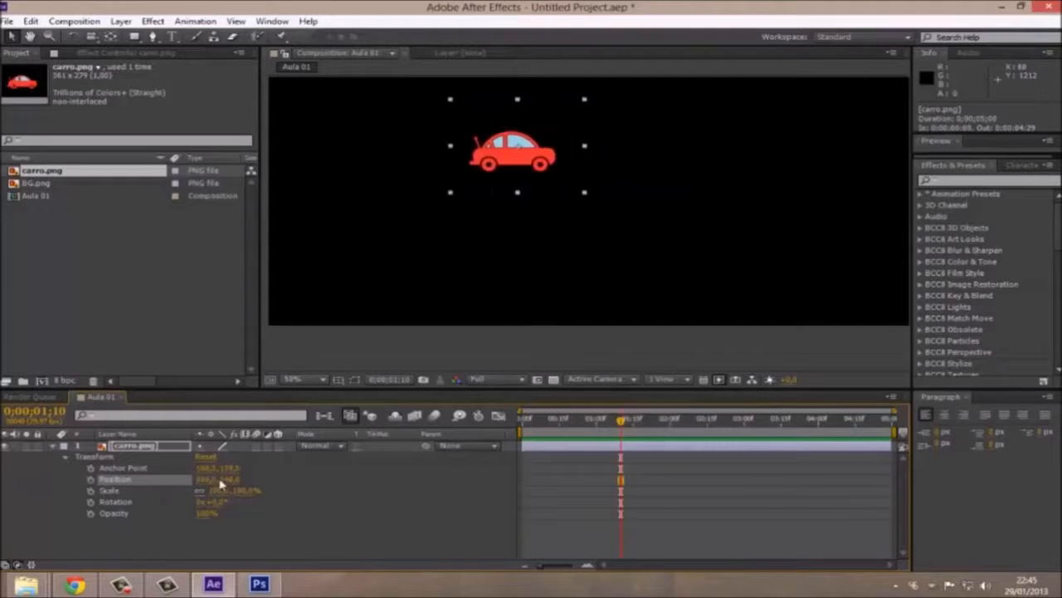
drag(204, 485, 545, 493)
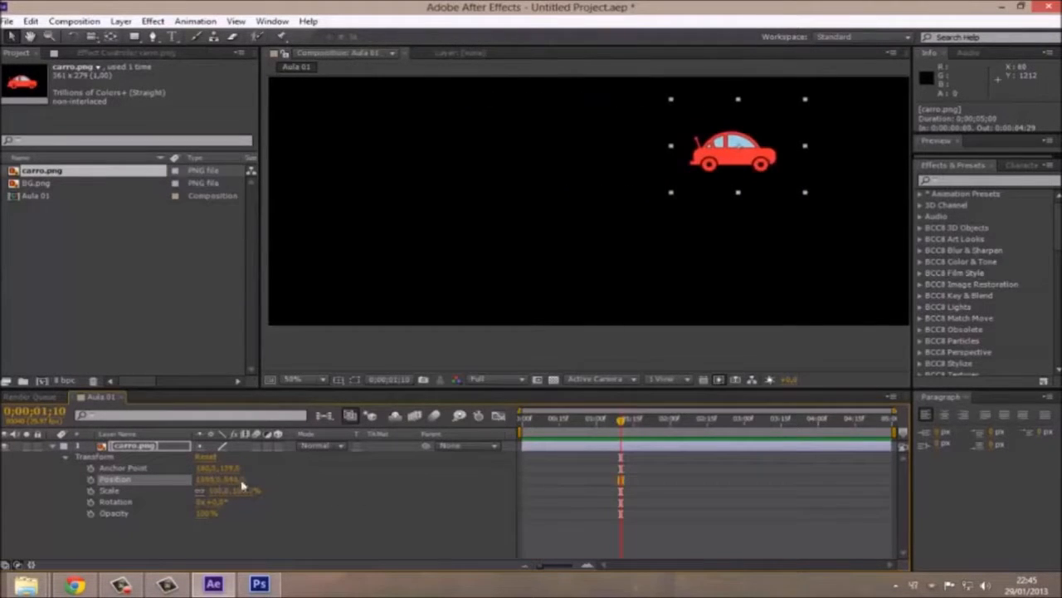
Vary the car layer's vertical position, ending at about Y 454, move it freehand toward the frame's center, and reset its transform.
drag(239, 479, 505, 479)
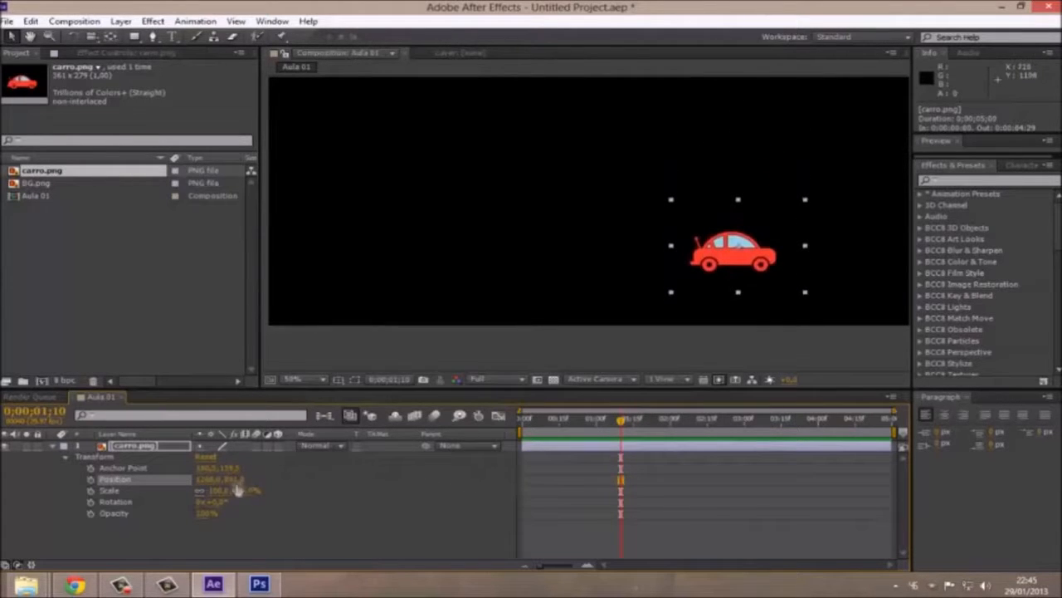
drag(233, 480, 21, 475)
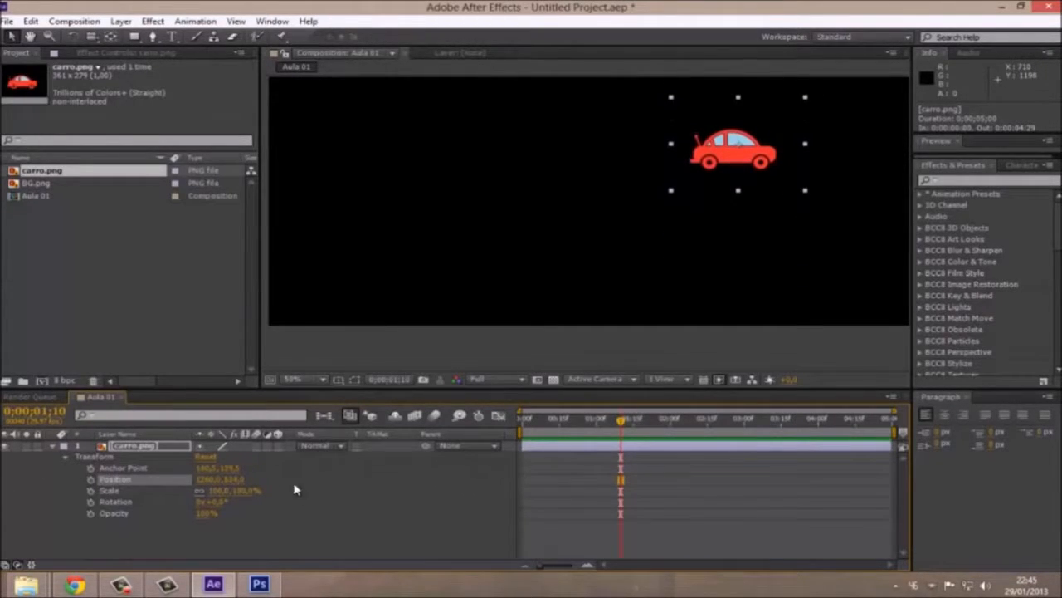
drag(239, 487, 226, 485)
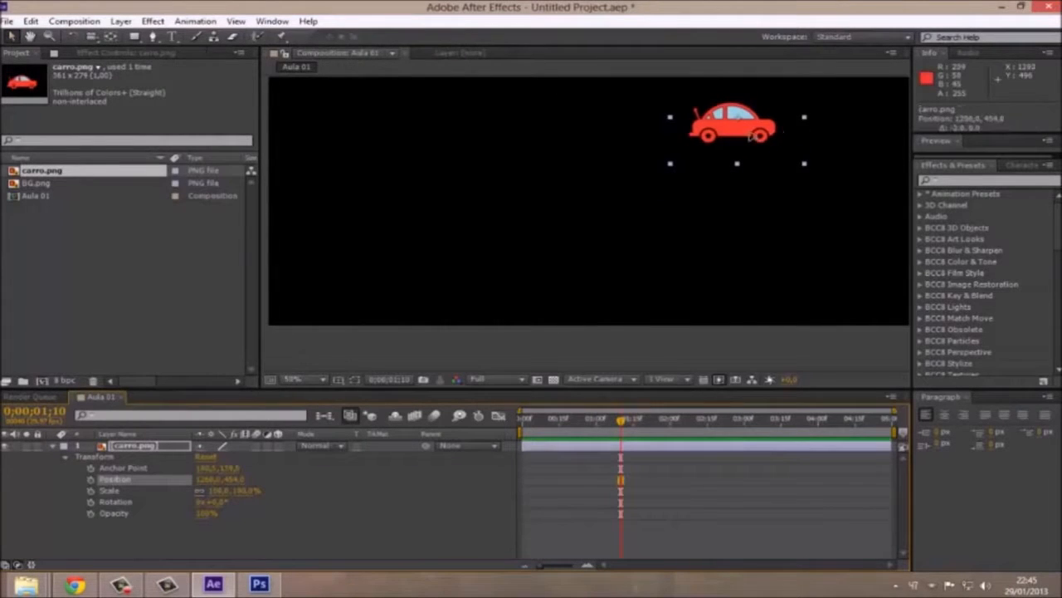
drag(751, 136, 618, 163)
click(205, 457)
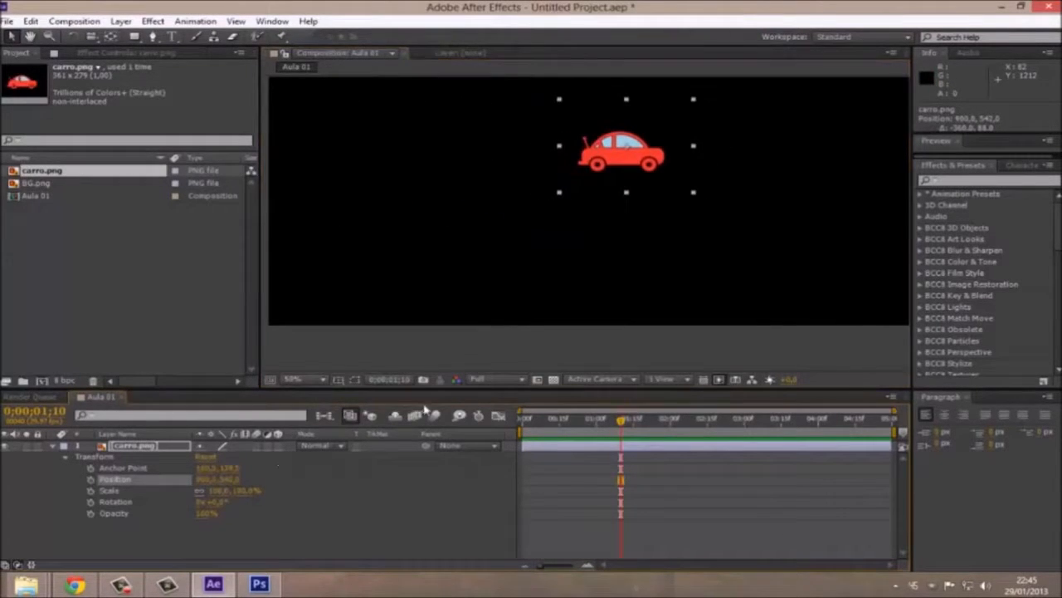
Change both Anchor Point values of the car layer, the horizontal one to about 102, to offset the car from its anchor.
click(178, 471)
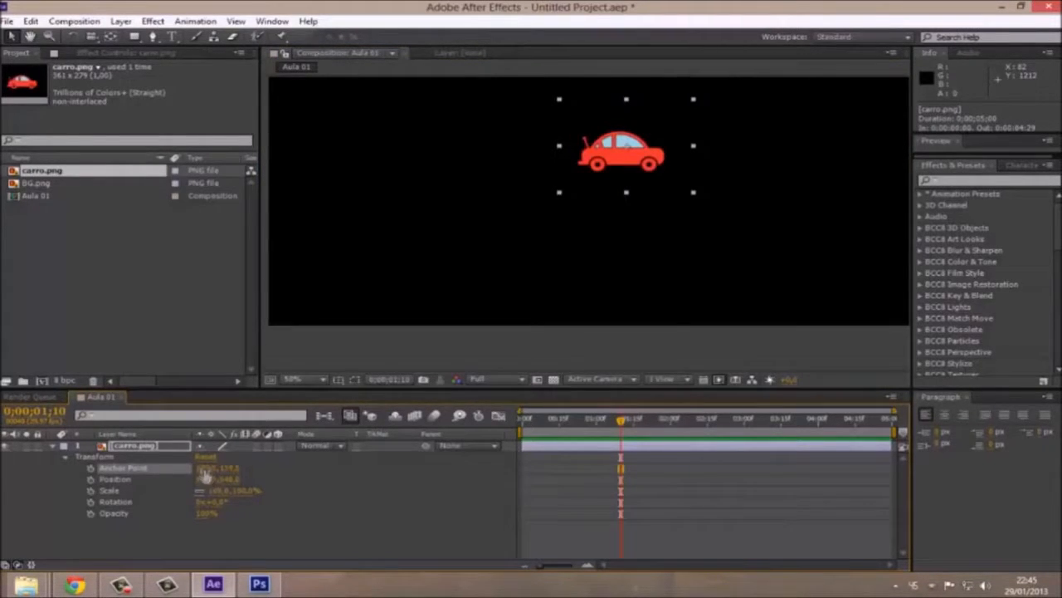
mouse_move(243, 466)
mouse_down()
mouse_move(305, 469)
mouse_move(168, 482)
mouse_move(244, 472)
mouse_up()
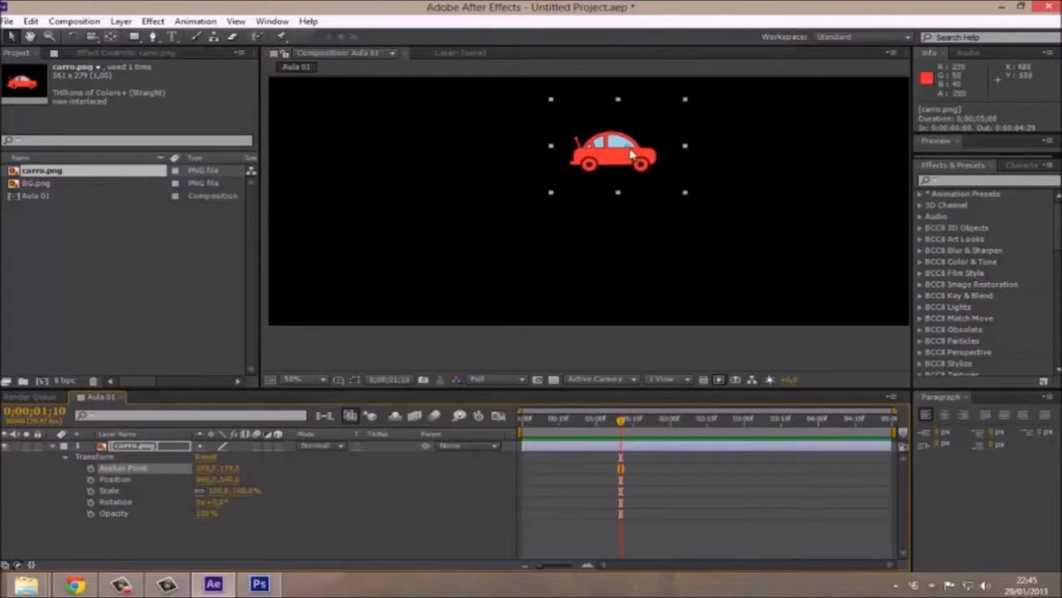
mouse_move(217, 469)
mouse_down()
mouse_move(266, 461)
mouse_move(181, 471)
mouse_move(298, 462)
mouse_move(271, 464)
mouse_move(232, 490)
mouse_up()
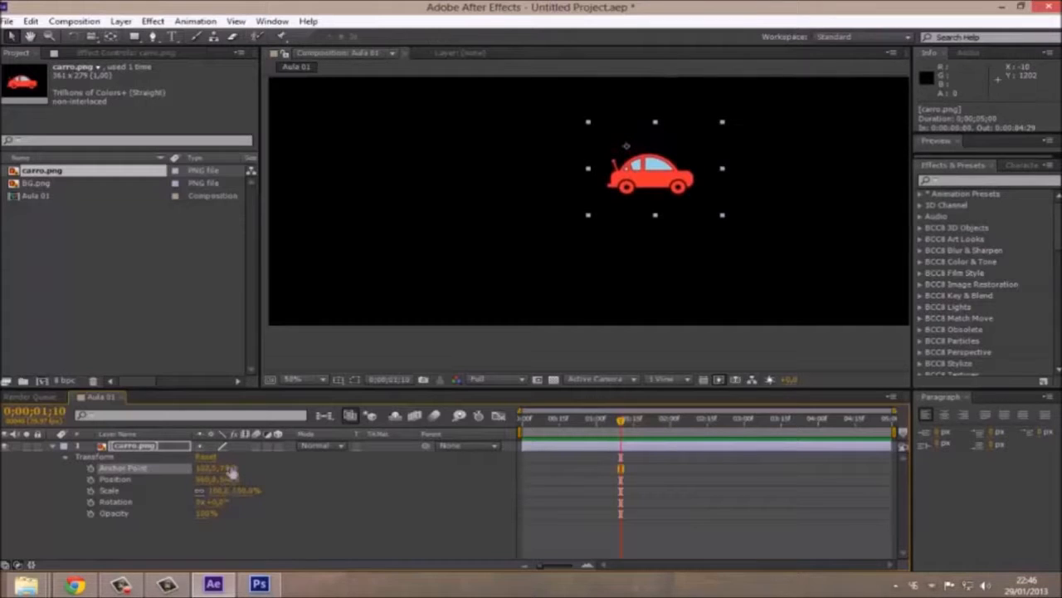
drag(230, 468, 552, 228)
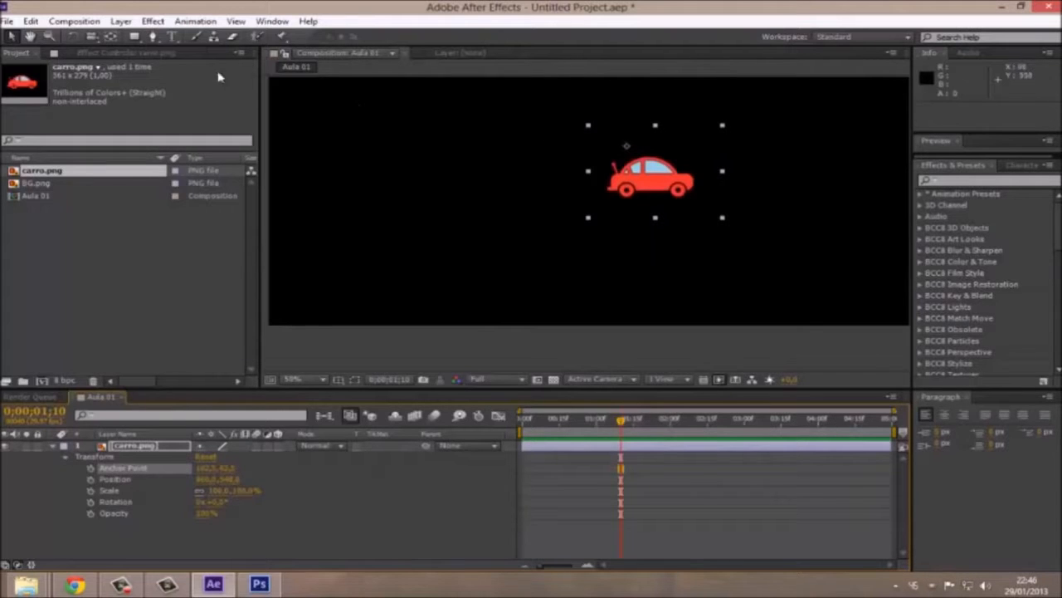
Move the anchor point to the car's rear bumper with the Pan Behind tool and rotate the car around it, ending at about -5°.
click(110, 37)
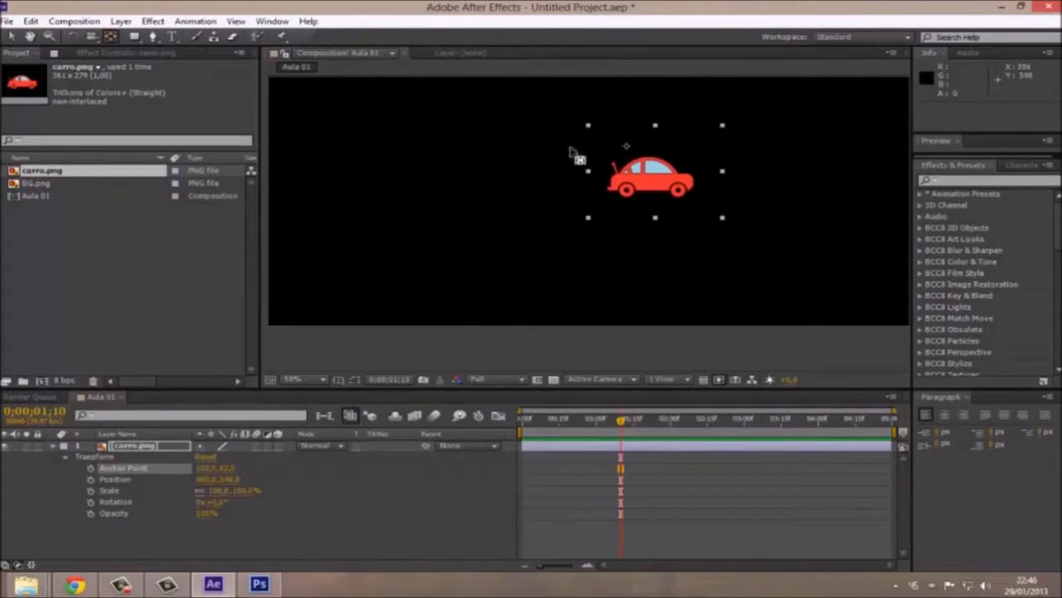
drag(634, 151, 644, 191)
drag(634, 193, 618, 197)
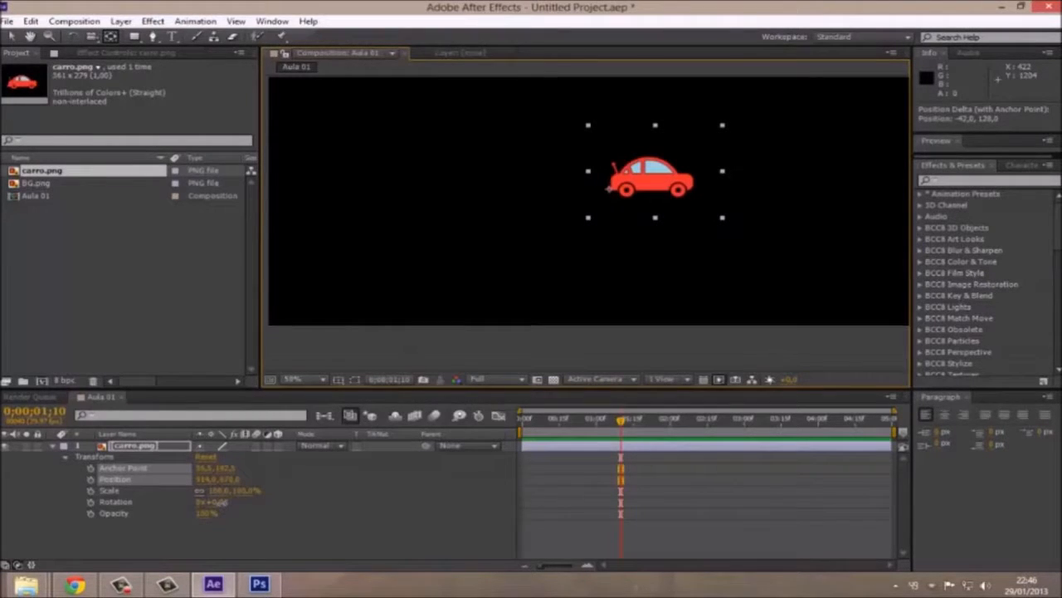
drag(221, 503, 265, 501)
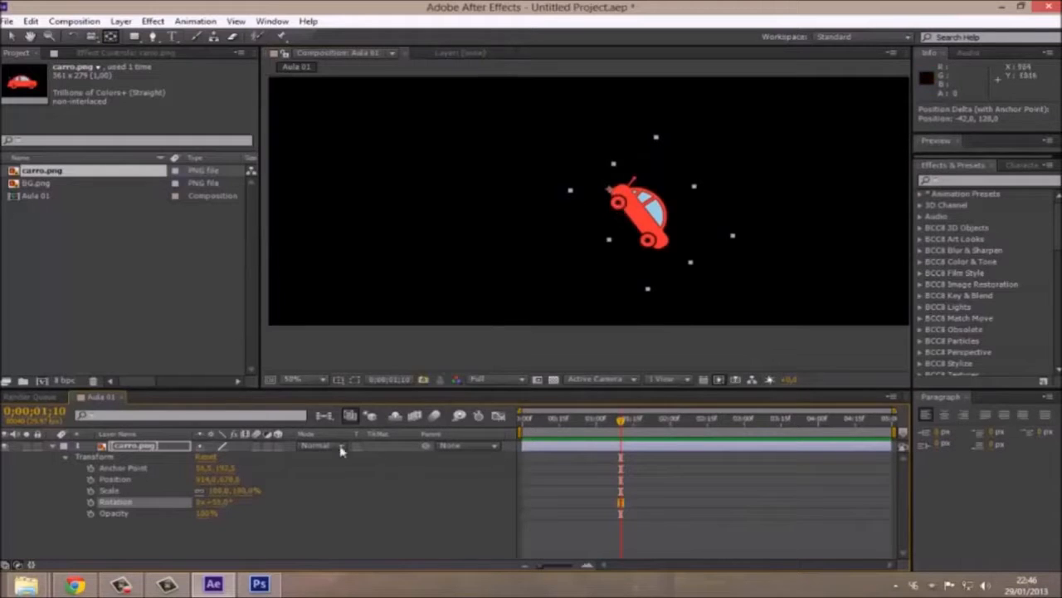
drag(221, 503, 189, 506)
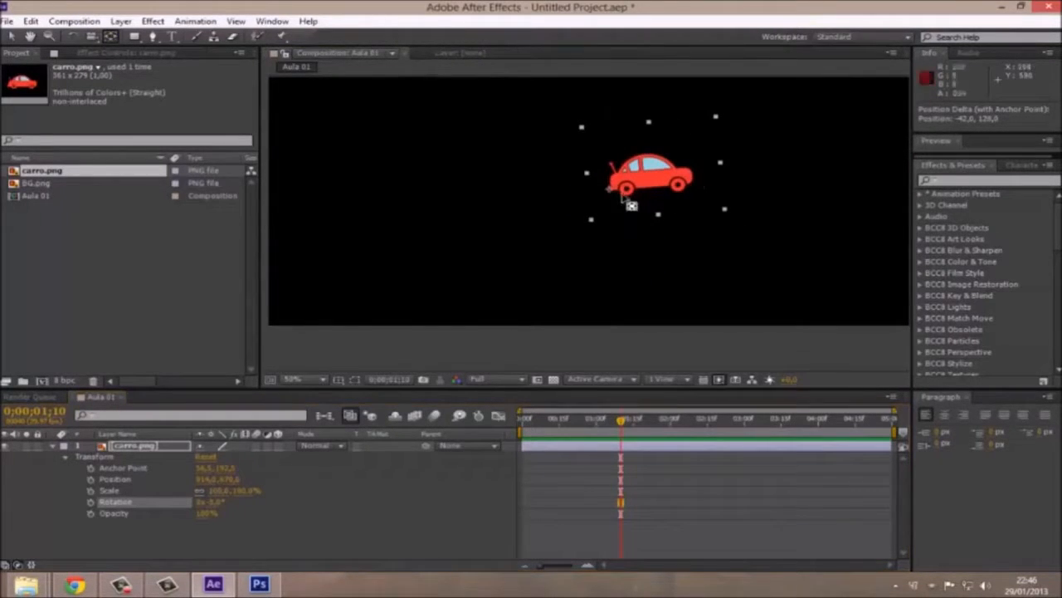
Move the anchor point to the car's front bumper, test rotating the car around it, and reset the layer's transform.
drag(620, 199, 690, 182)
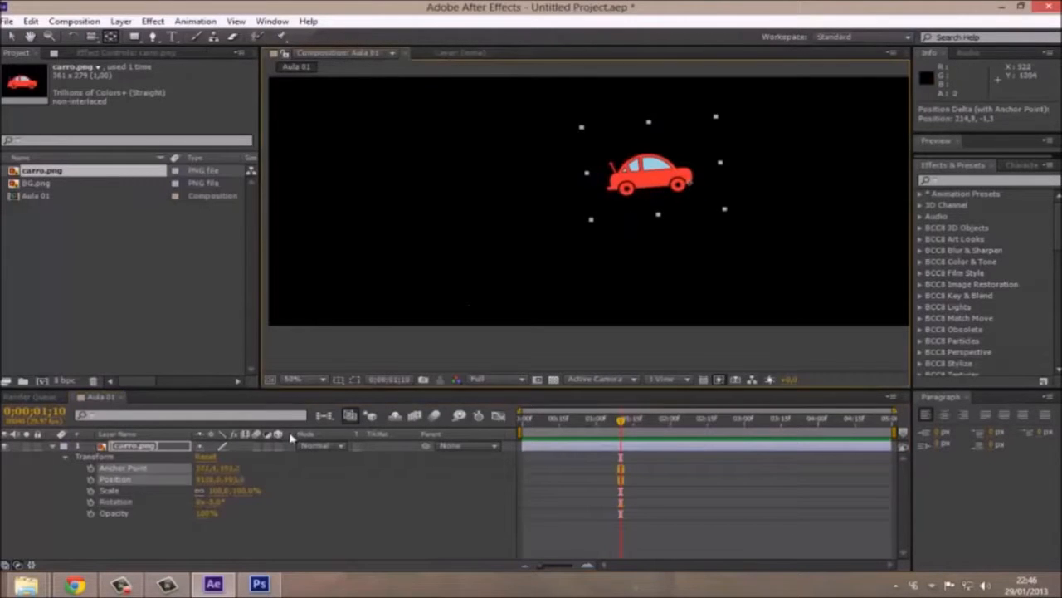
drag(213, 508, 191, 499)
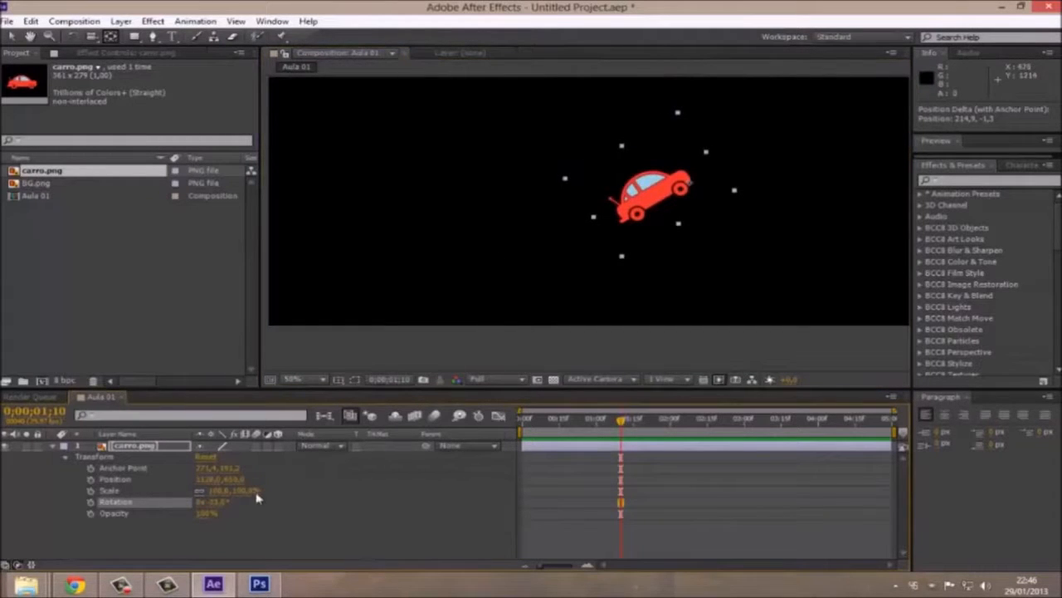
mouse_move(220, 502)
mouse_down()
mouse_move(237, 499)
mouse_move(225, 499)
mouse_up()
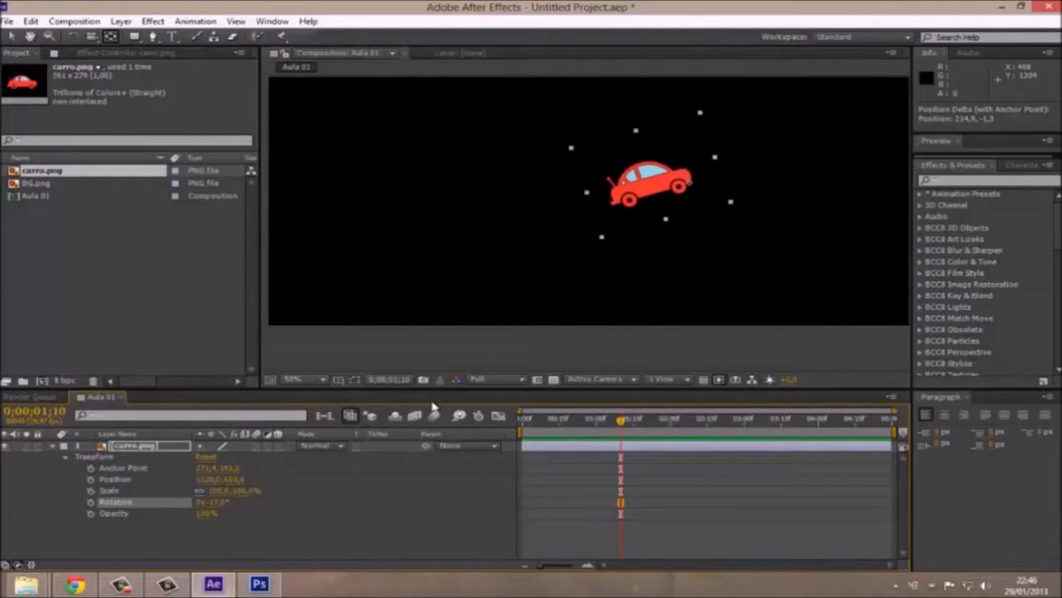
click(207, 459)
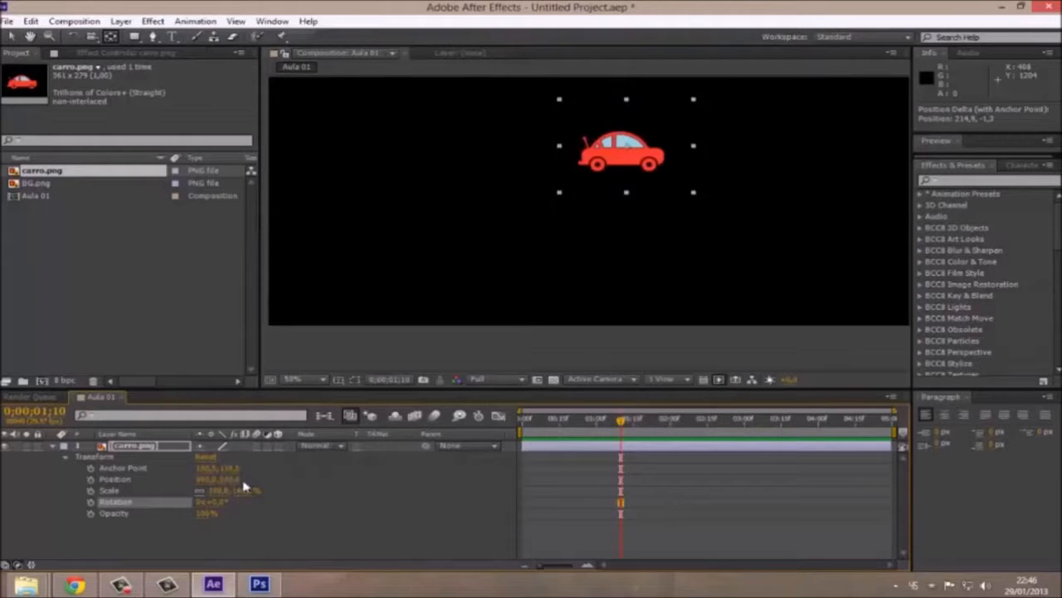
Deselect the car layer and set the composition view's magnification to Fit.
click(274, 536)
click(292, 380)
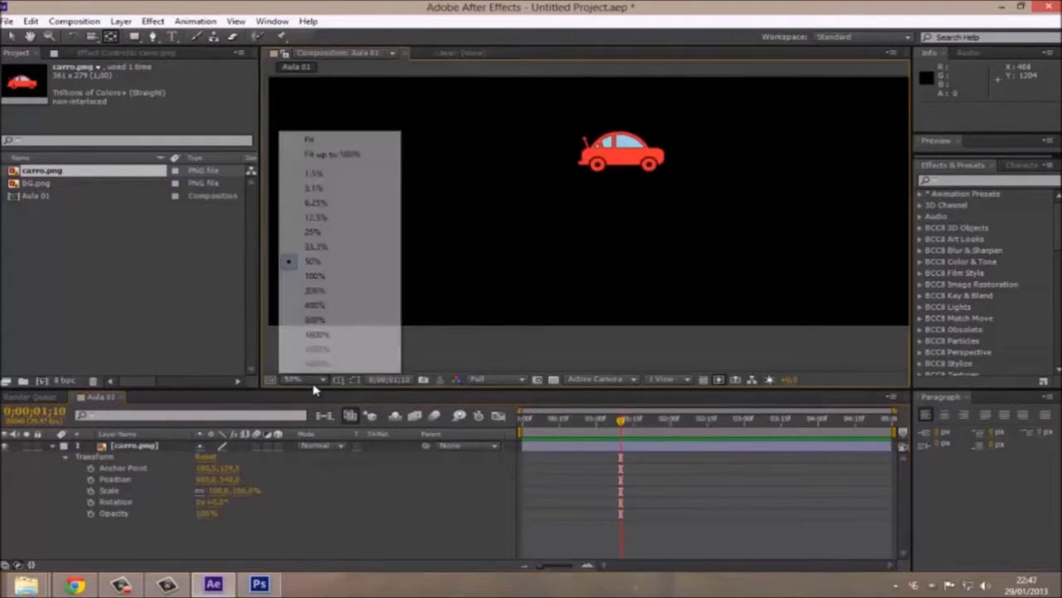
click(347, 141)
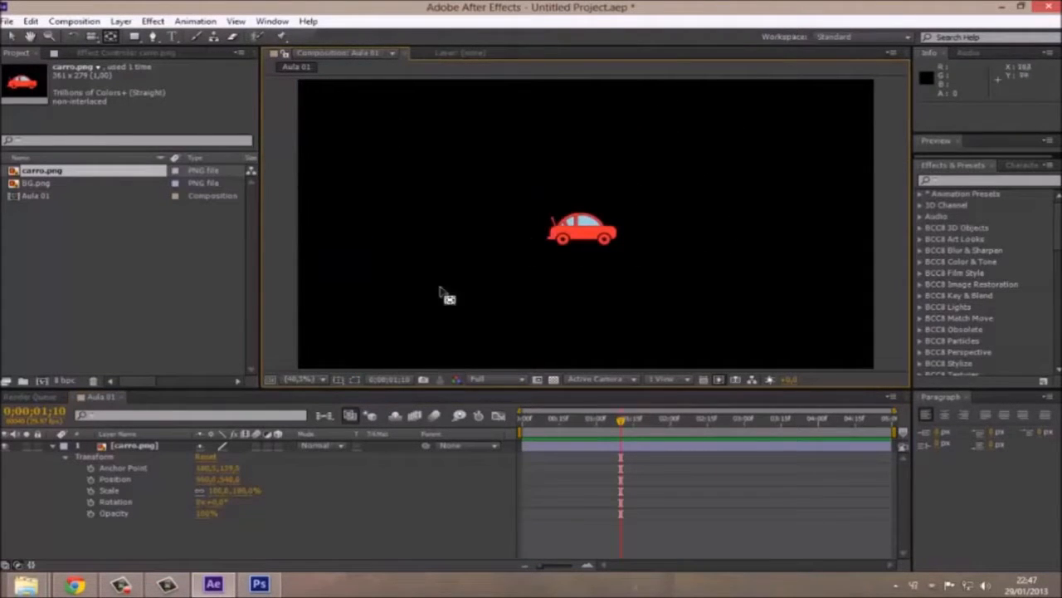
click(45, 448)
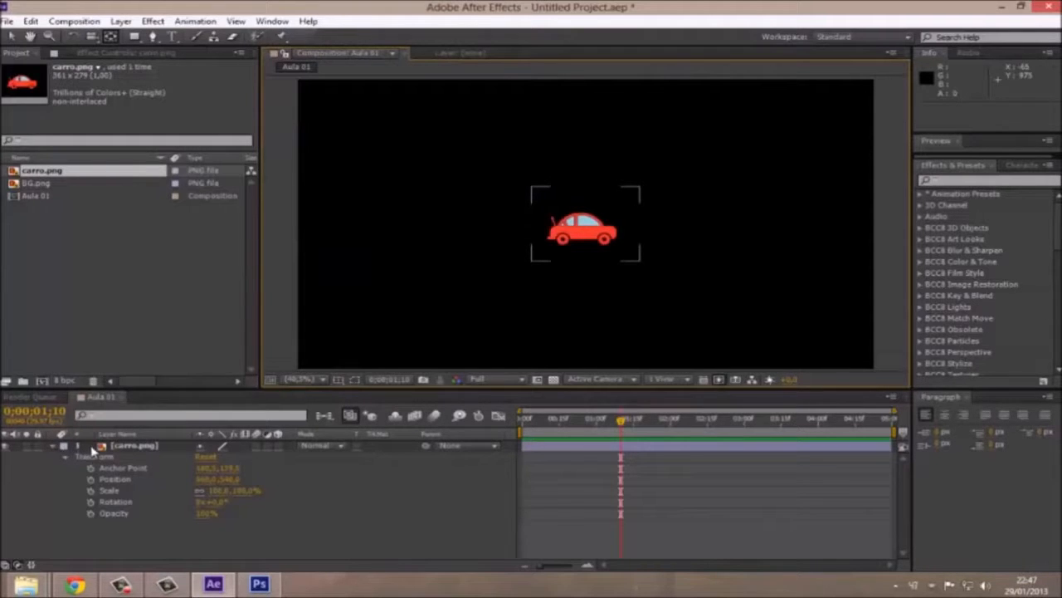
Add BG.png to the Aula 01 timeline beneath the car layer and inspect it behind the car.
click(25, 183)
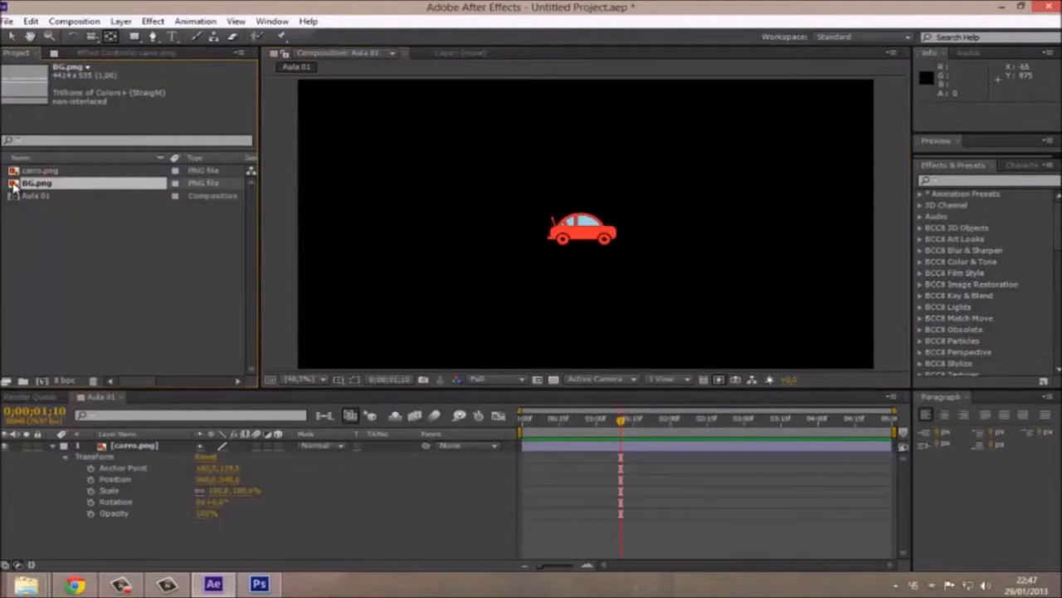
drag(18, 192, 125, 490)
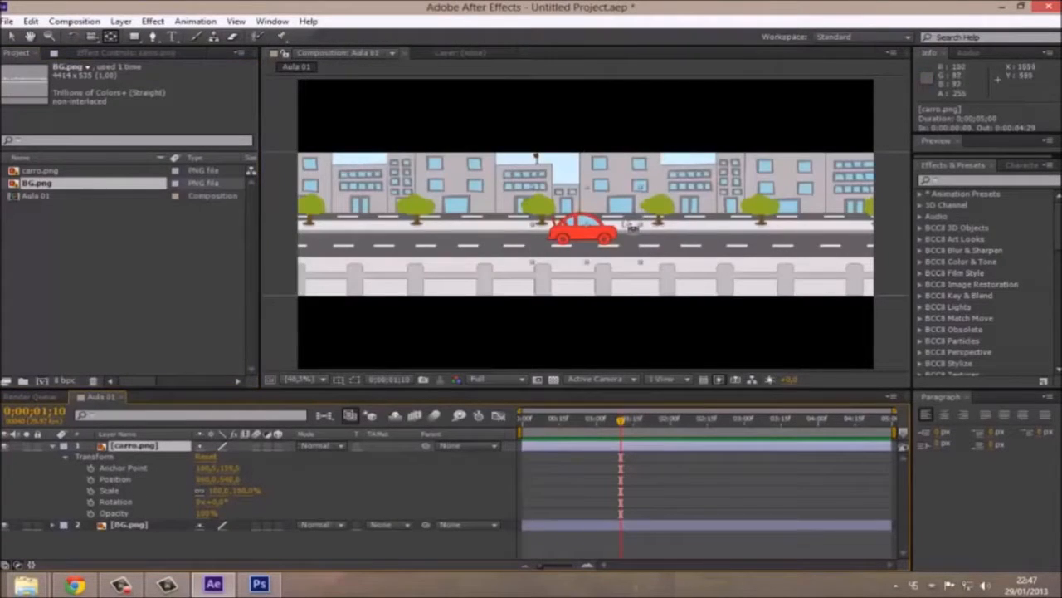
scroll(562, 246, down, 2)
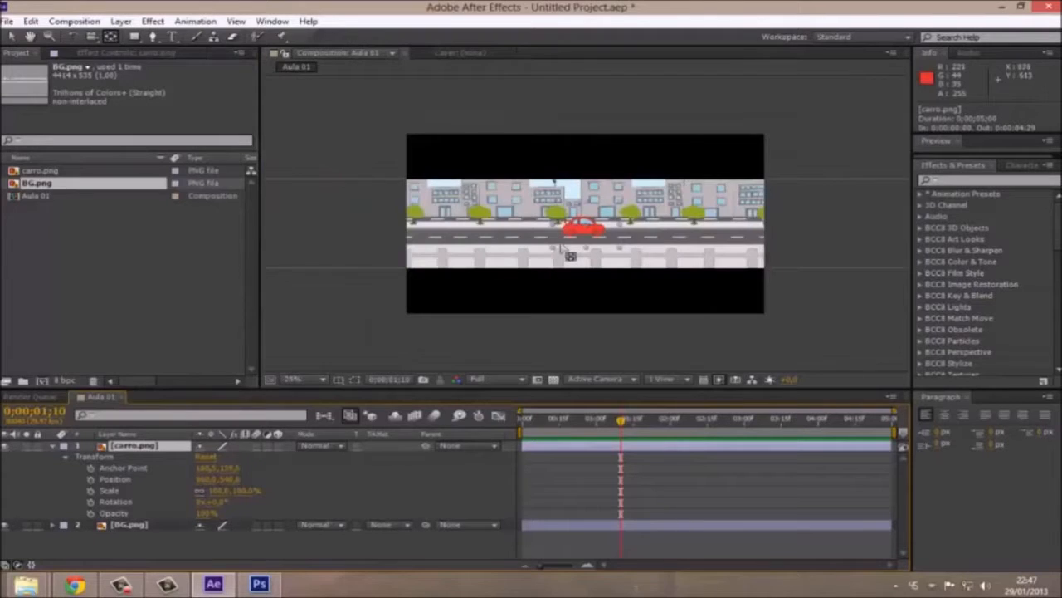
scroll(561, 246, down, 1)
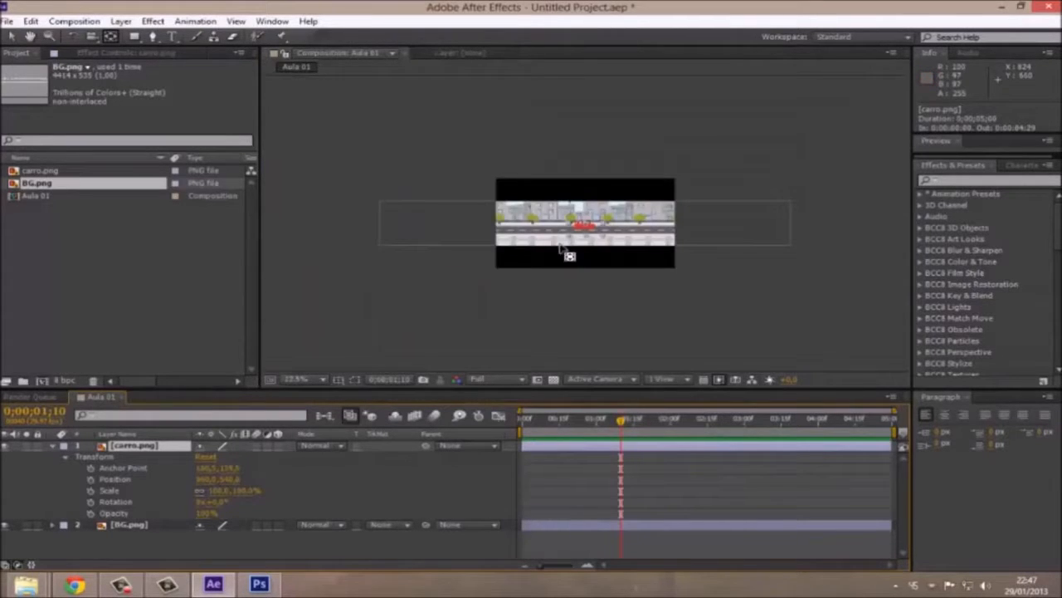
scroll(560, 246, up, 6)
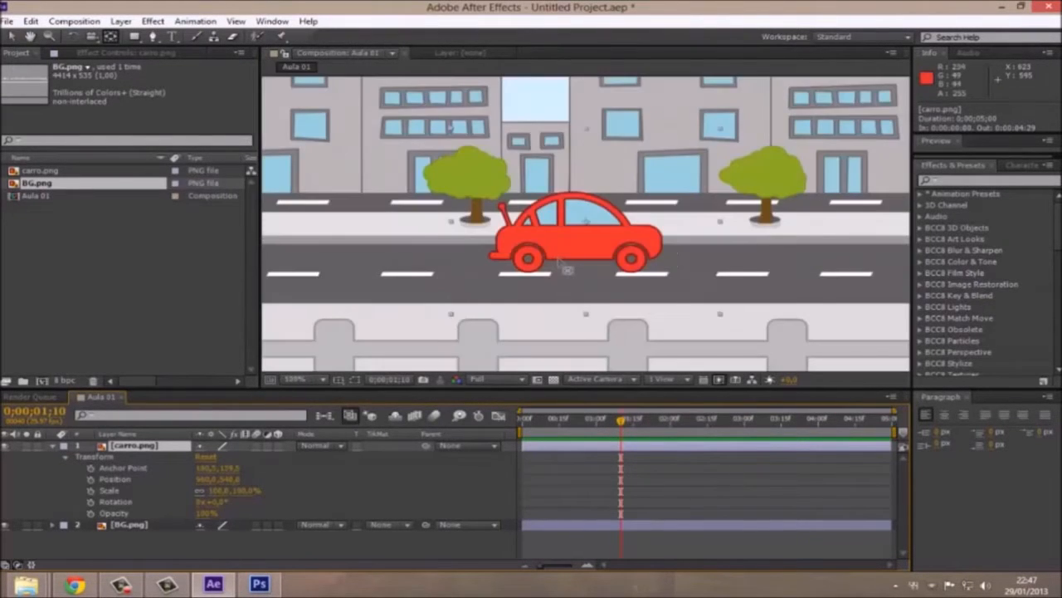
Collapse the car layer's properties, set the composition view's magnification to Fit, and switch to the Selection tool.
key(u)
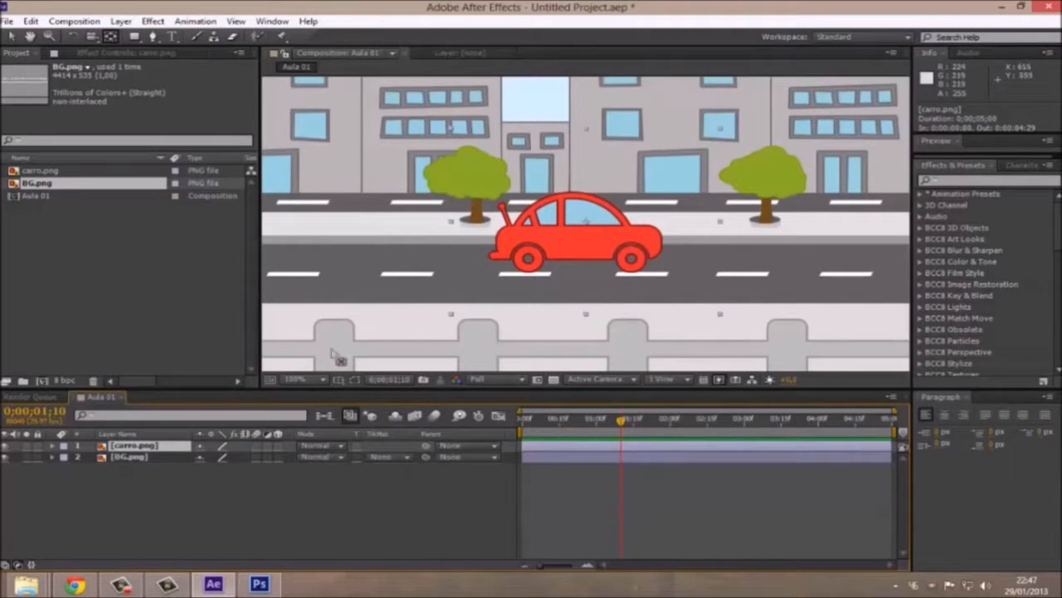
click(317, 379)
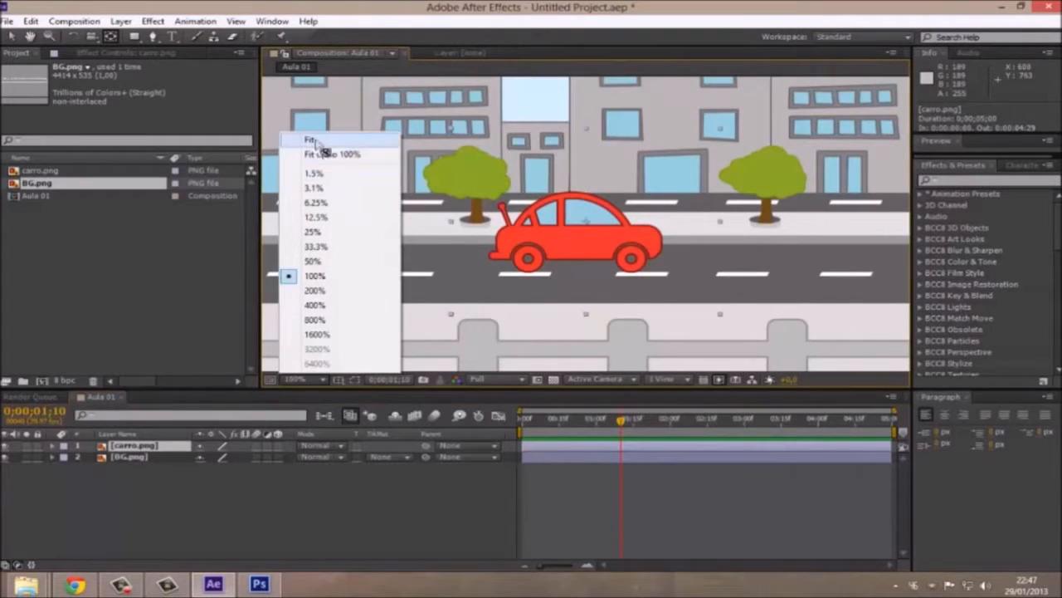
click(341, 138)
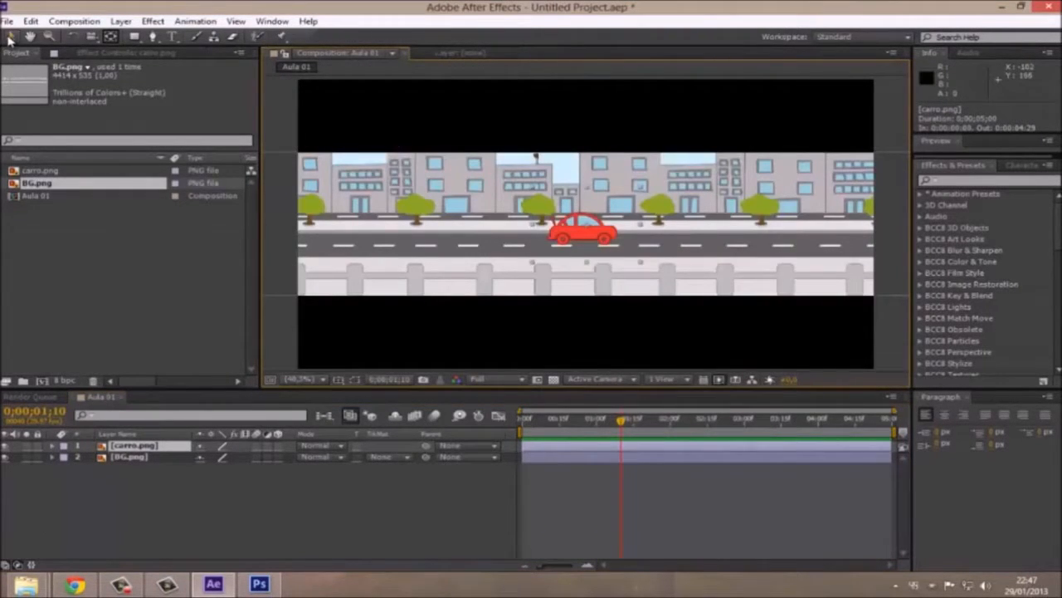
scroll(565, 232, down, 2)
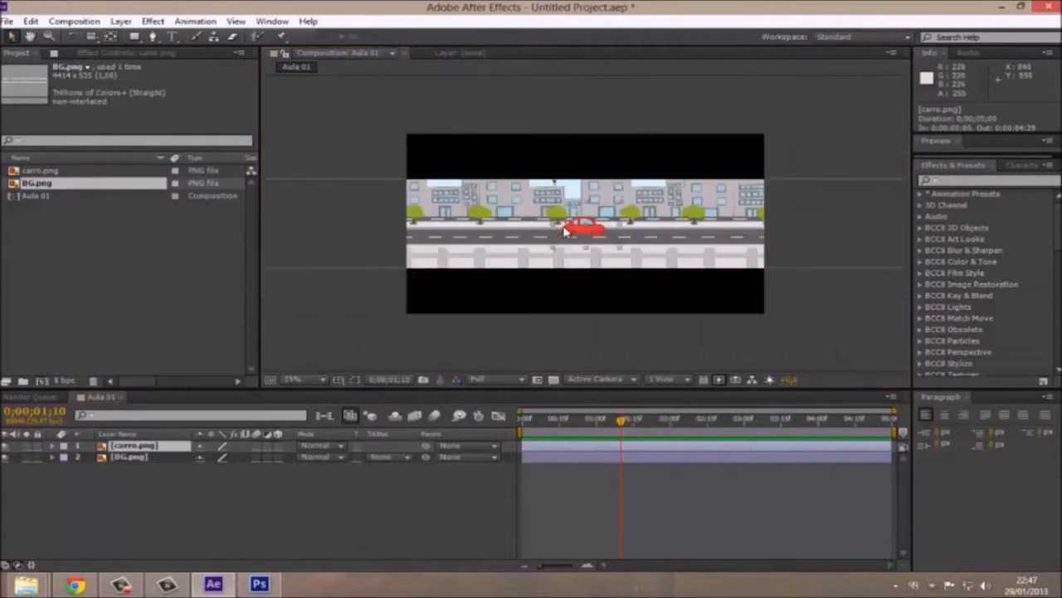
scroll(569, 254, up, 2)
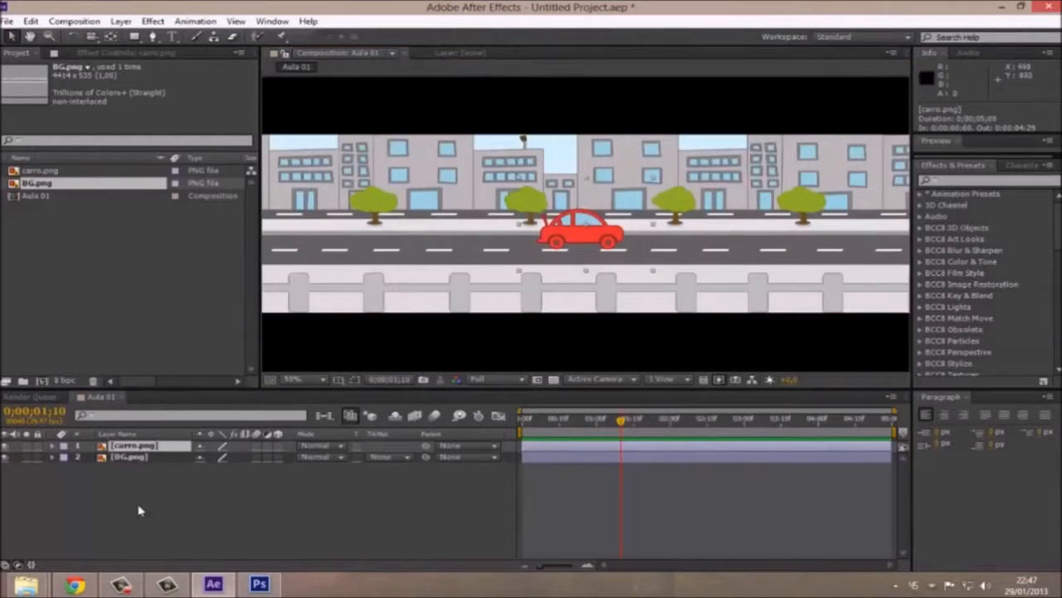
Select the BG.png layer and examine how far the street background extends beyond the composition frame.
click(158, 457)
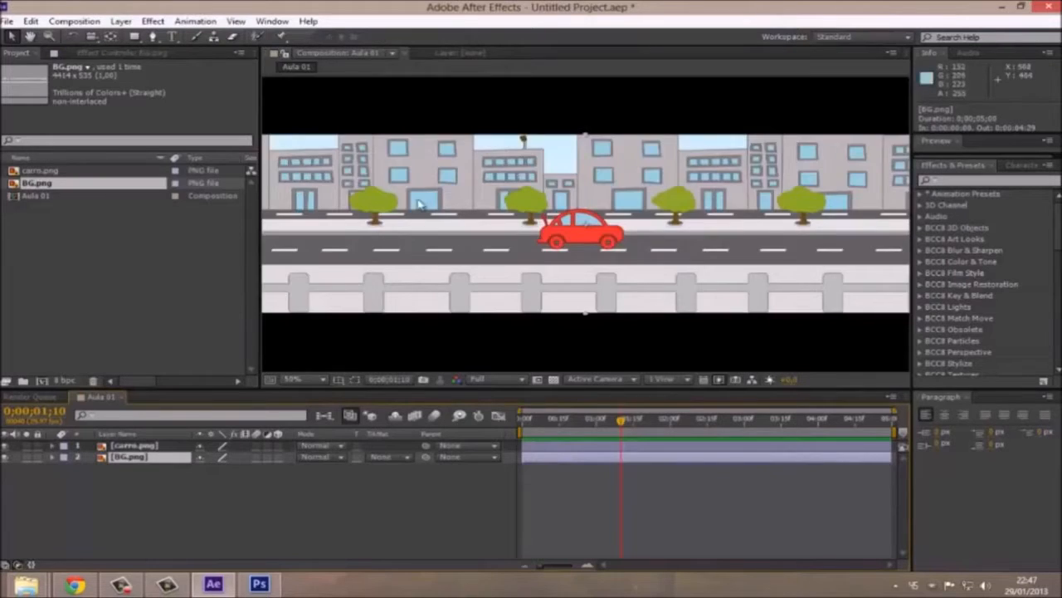
scroll(536, 202, down, 2)
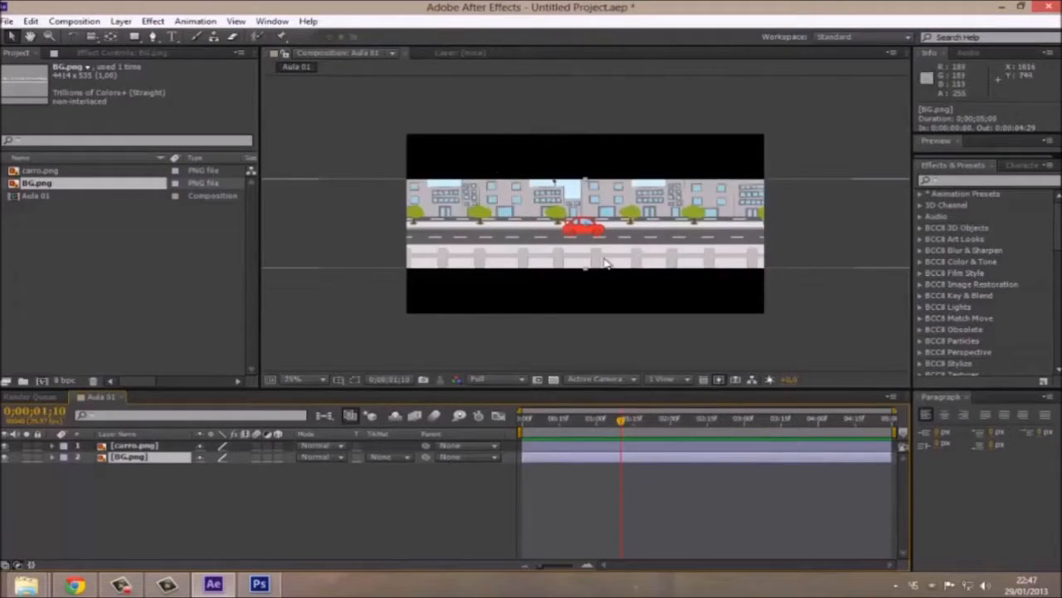
scroll(735, 230, up, 2)
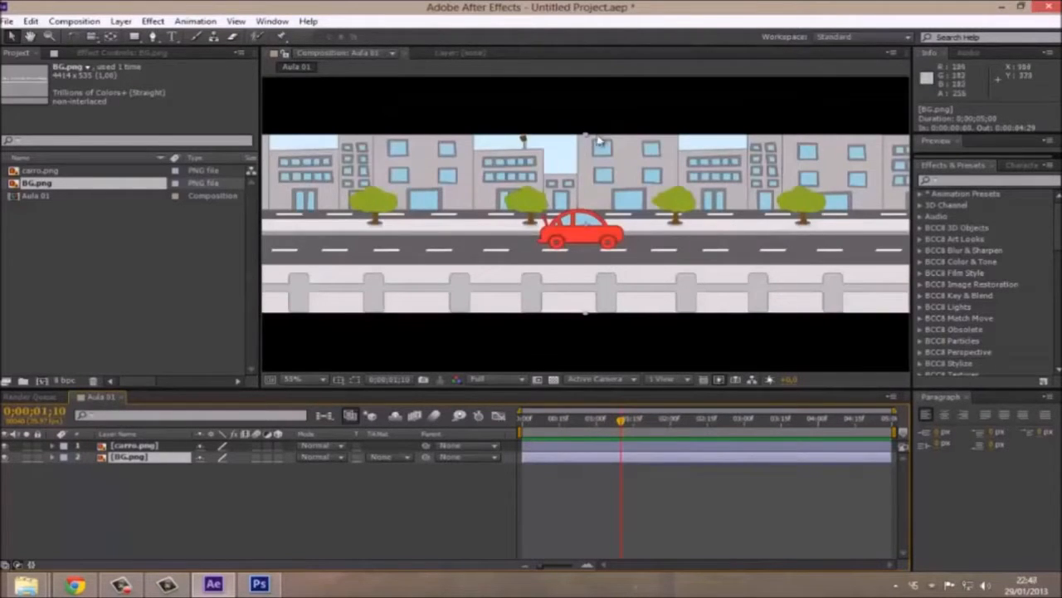
scroll(610, 173, down, 2)
scroll(632, 212, up, 1)
scroll(632, 212, up, 1)
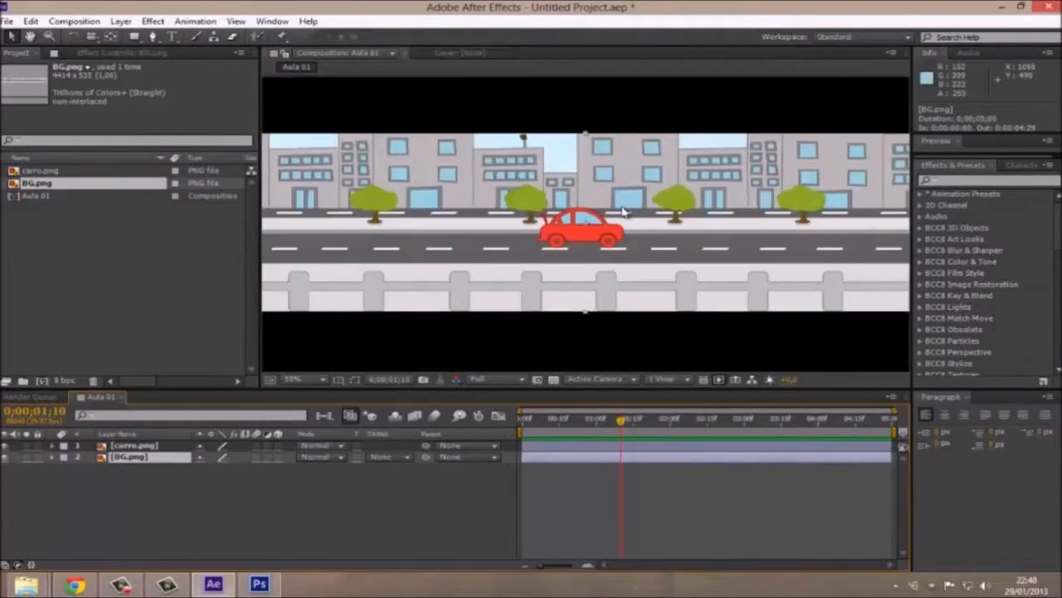
scroll(623, 214, down, 2)
scroll(618, 216, up, 2)
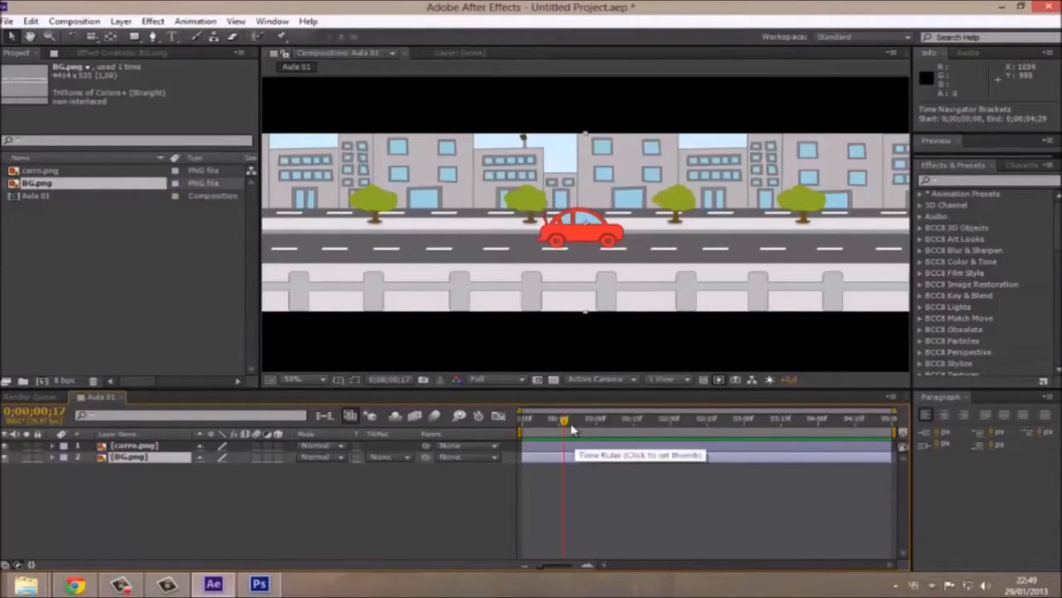
Move the current time to 0;00;00;00 and expand the car layer's Transform properties.
drag(563, 423, 514, 424)
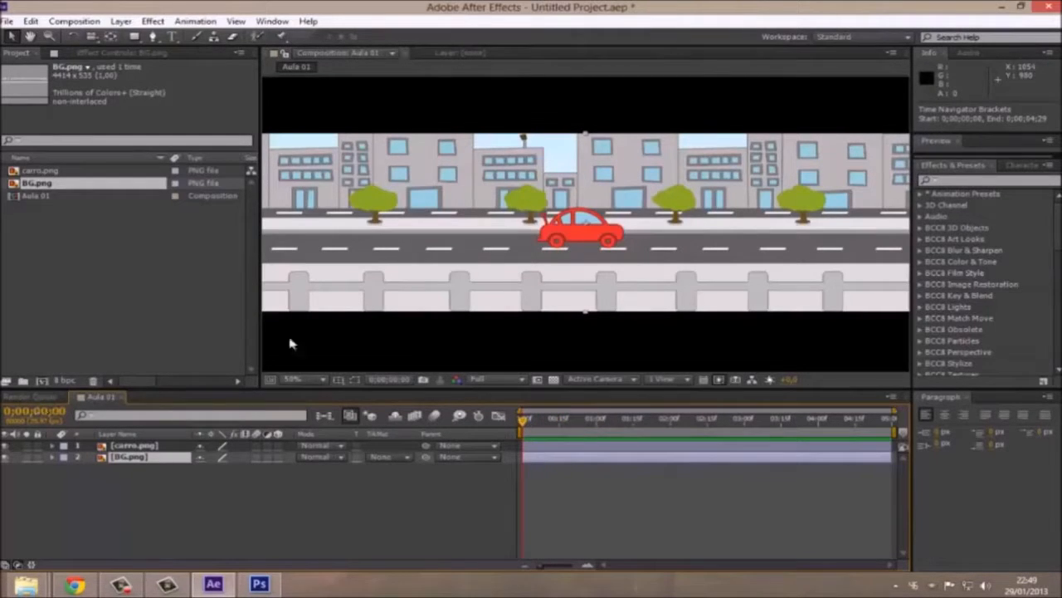
click(149, 448)
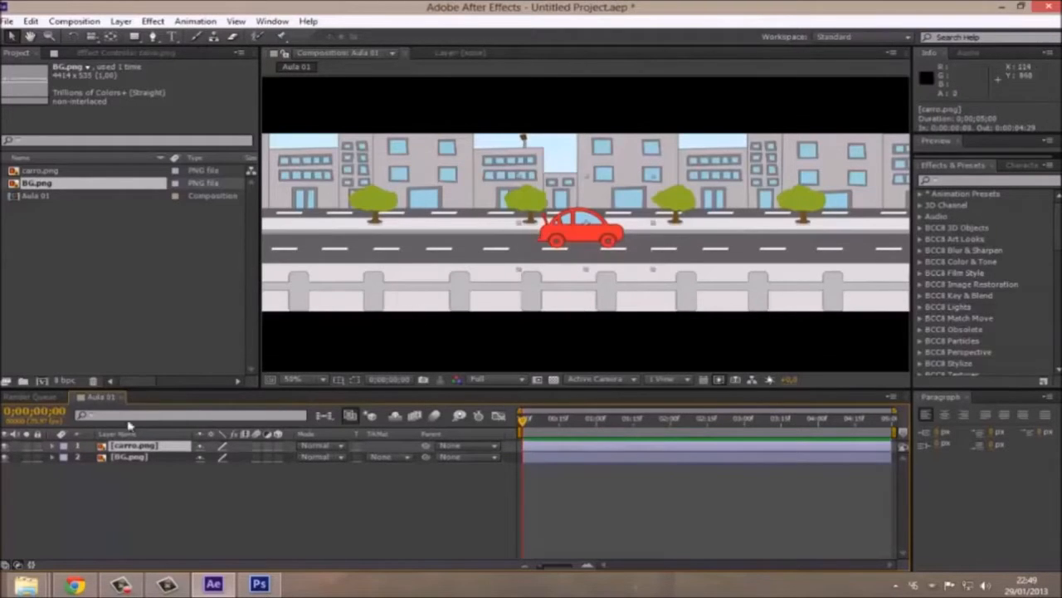
click(53, 447)
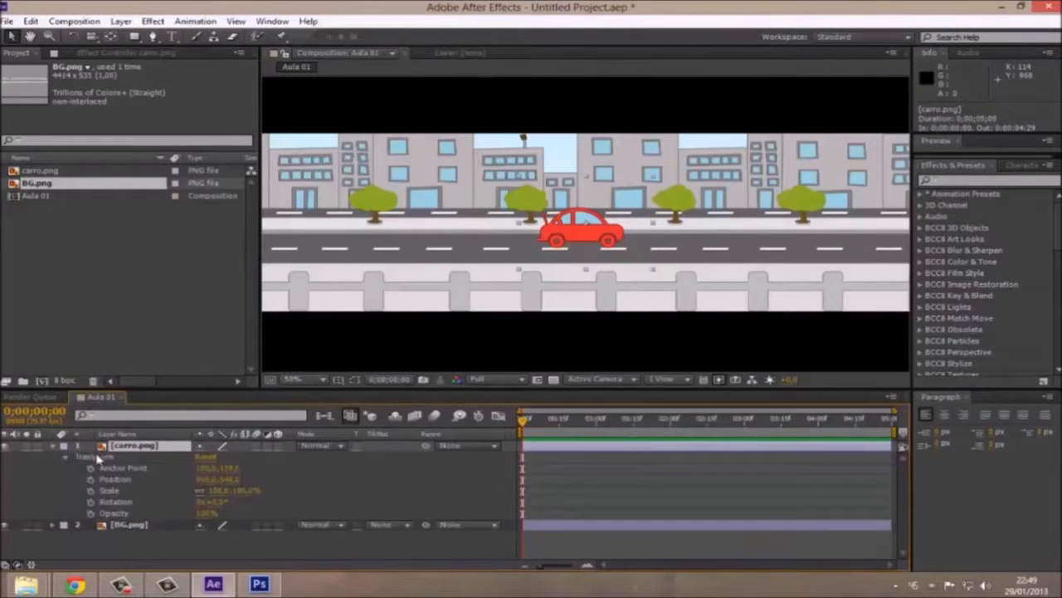
click(66, 458)
click(68, 457)
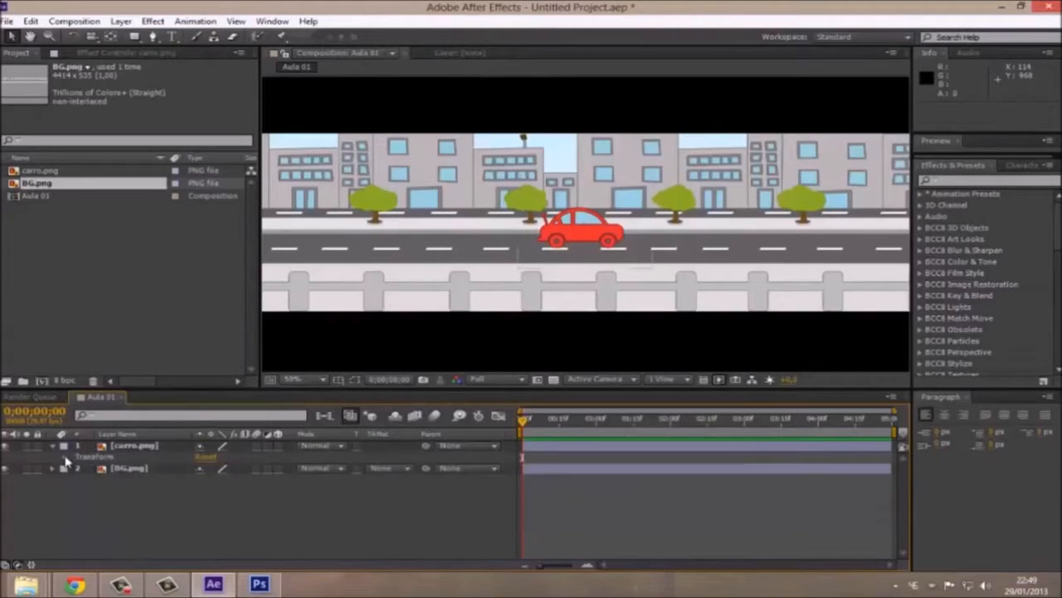
click(66, 458)
click(99, 458)
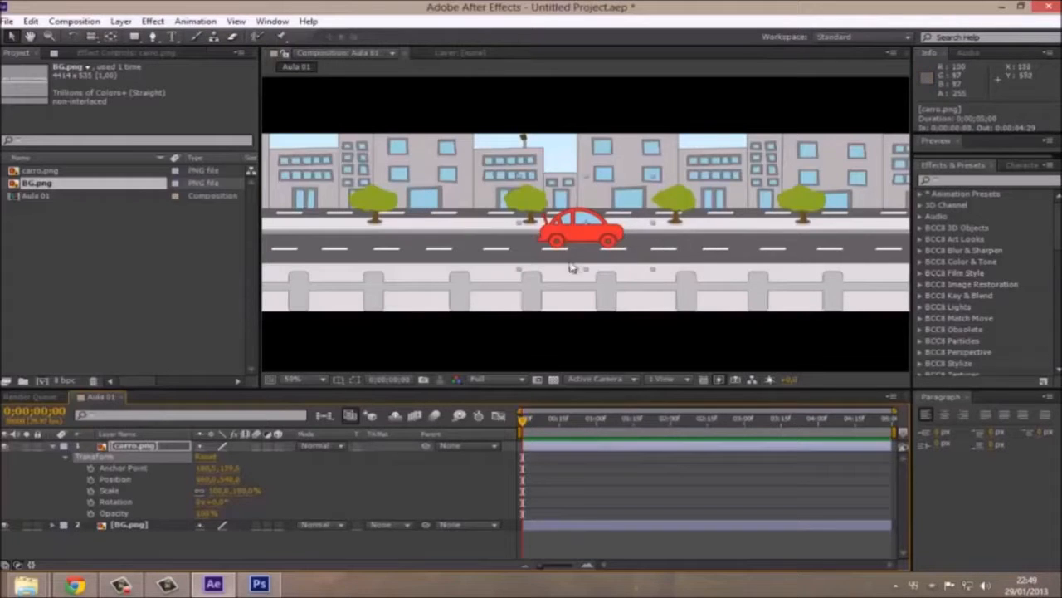
Move the car to the left end of the road at position 226, 576 and enable Position keyframing.
drag(578, 241, 305, 242)
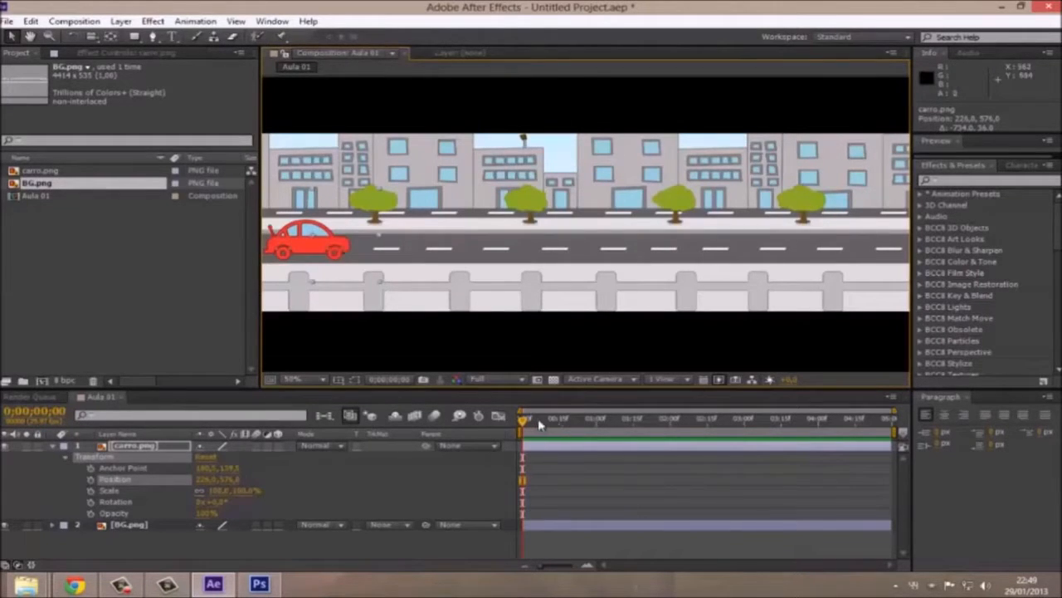
click(91, 481)
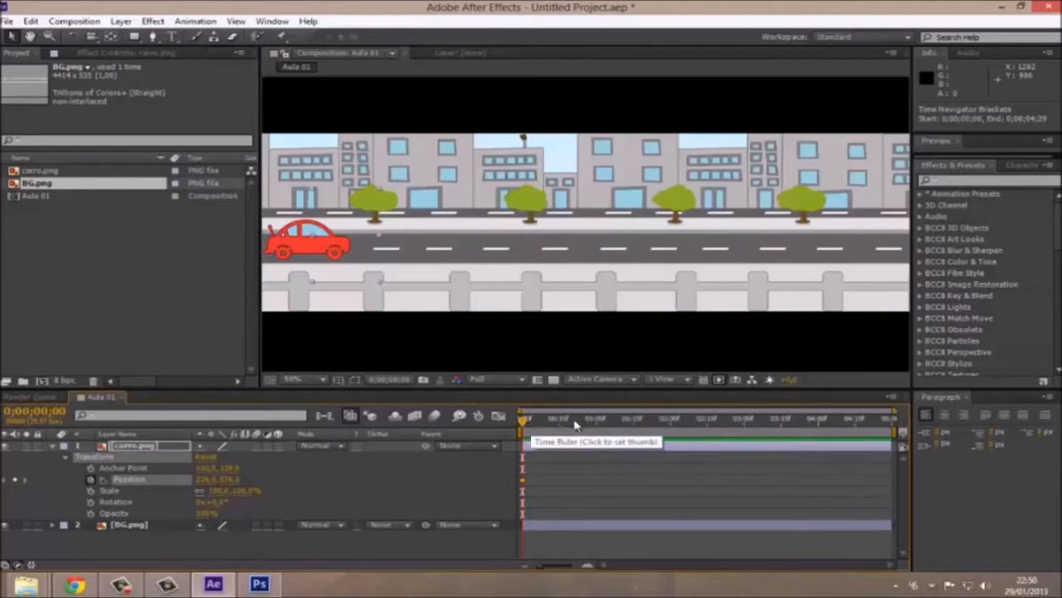
At 0;00;01;00, move the car straight along the road to position 1466, 576 to add a second Position keyframe.
drag(523, 420, 595, 422)
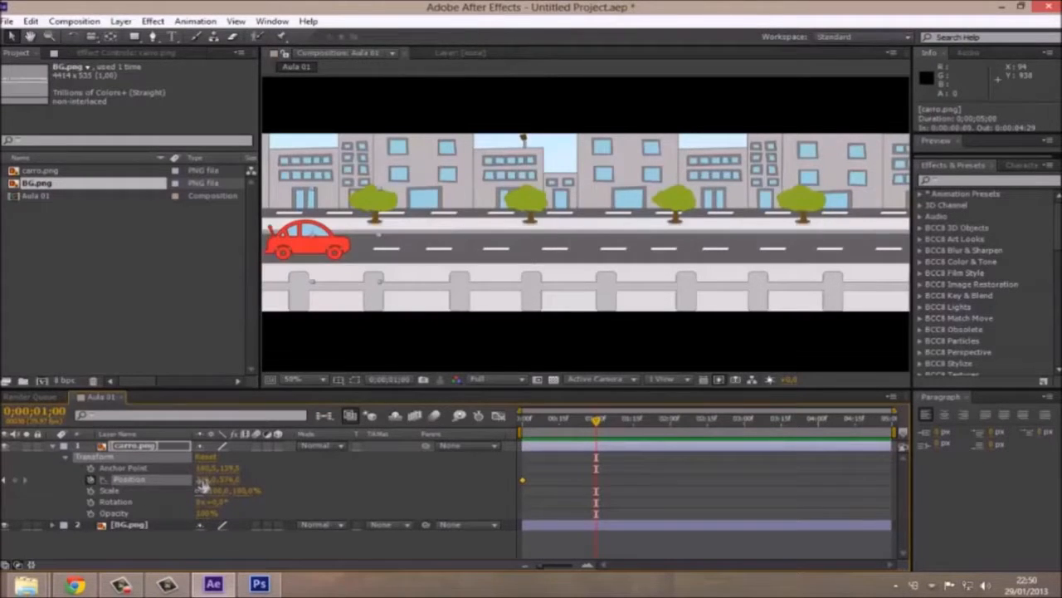
drag(315, 240, 645, 241)
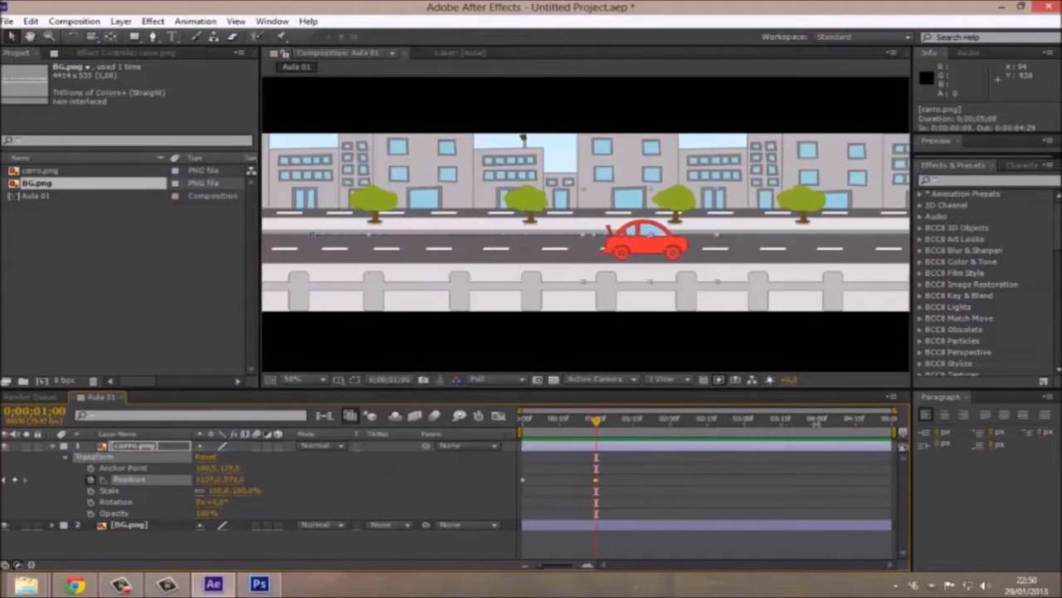
key(ctrl+z)
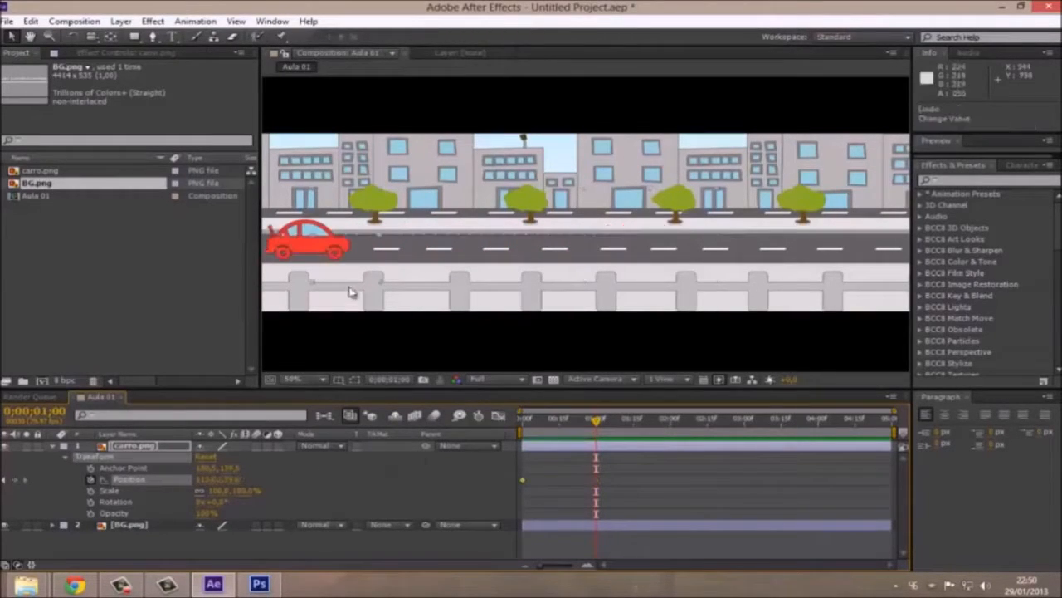
drag(307, 241, 788, 250)
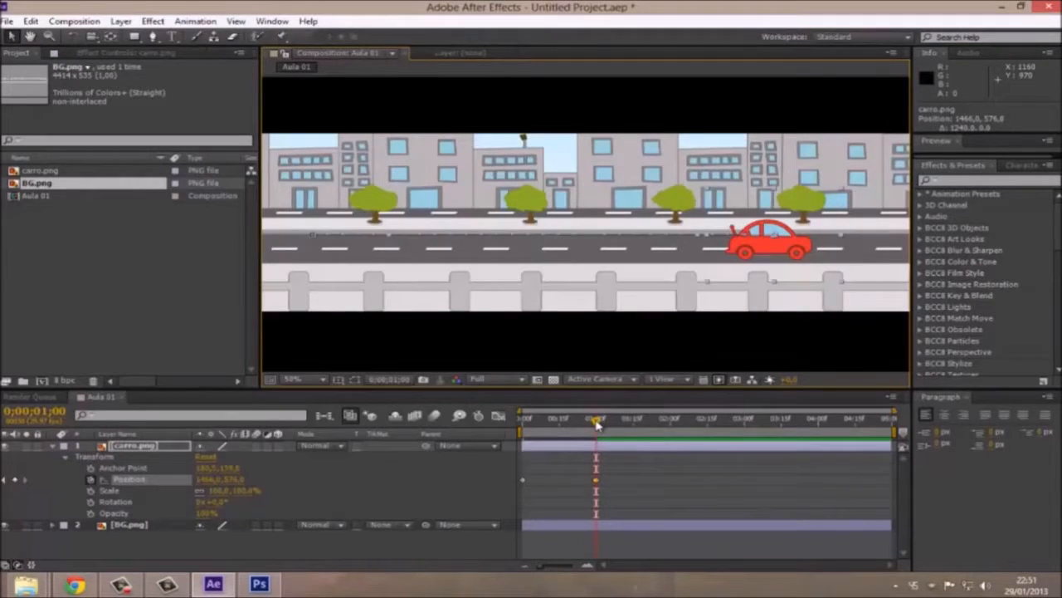
Return to the first Position keyframe at 0;00;00;00, RAM-preview the car's movement, and stop the playback.
mouse_move(597, 424)
mouse_down()
mouse_move(516, 428)
mouse_move(552, 426)
mouse_move(514, 432)
mouse_move(507, 495)
mouse_up()
click(523, 481)
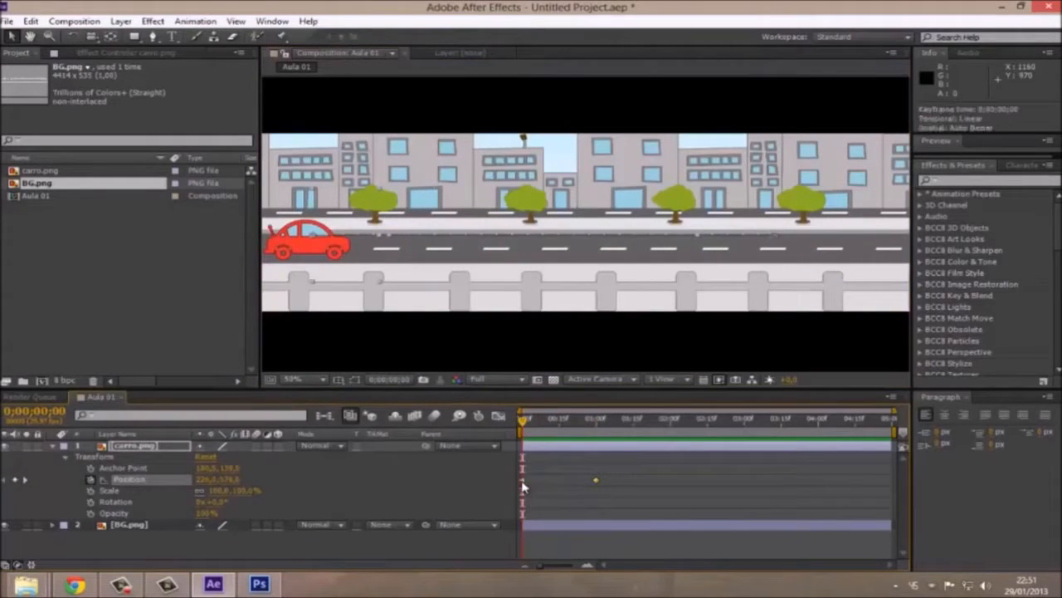
drag(528, 425, 510, 437)
key(KP_0)
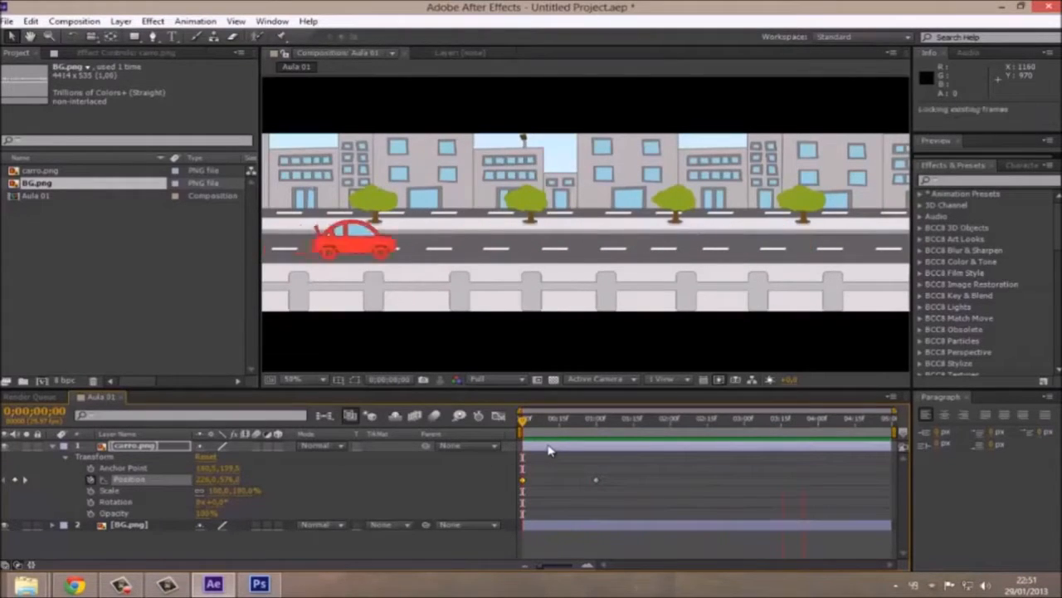
key(space)
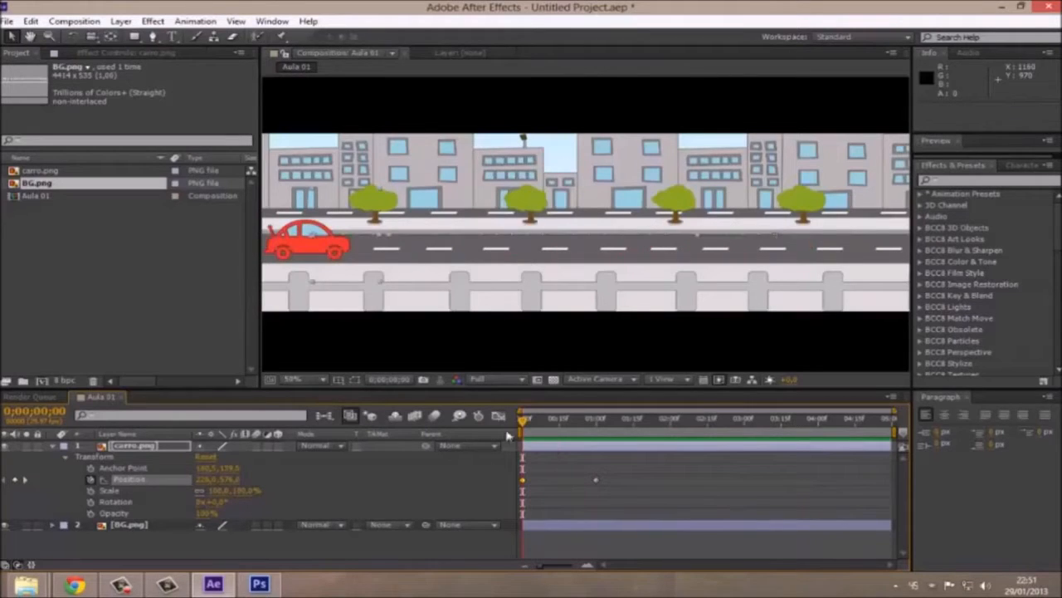
Enlarge the Preview panel to reveal its playback controls and check where it is listed among the available panels.
drag(983, 153, 985, 244)
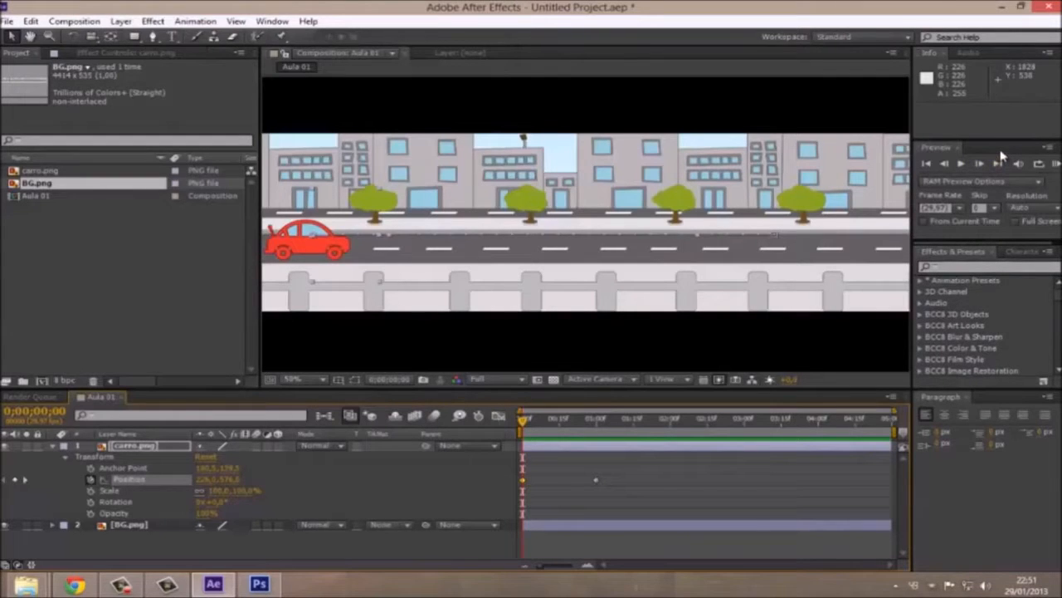
click(272, 20)
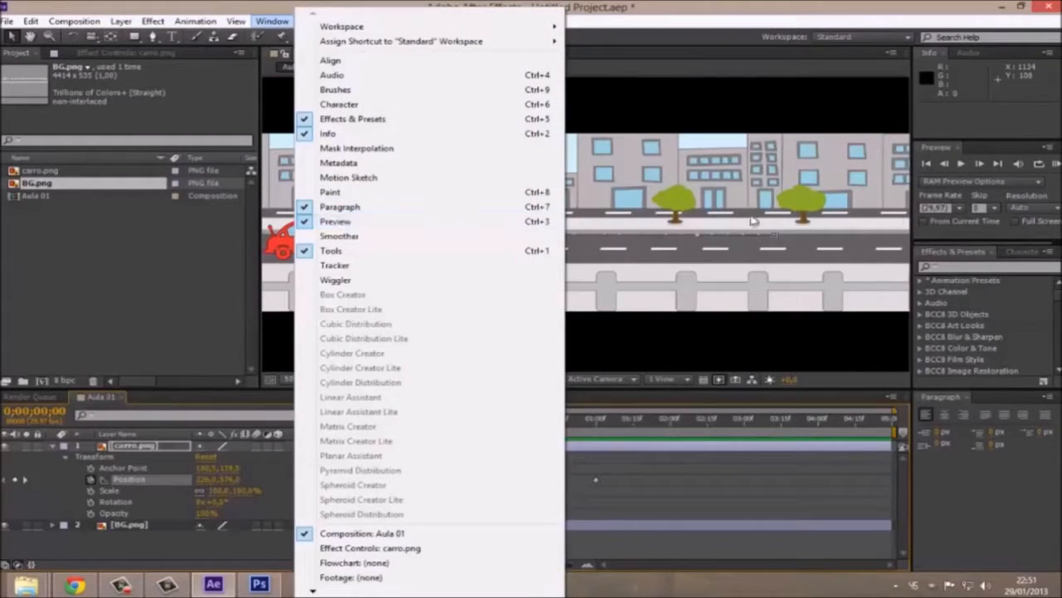
click(1014, 238)
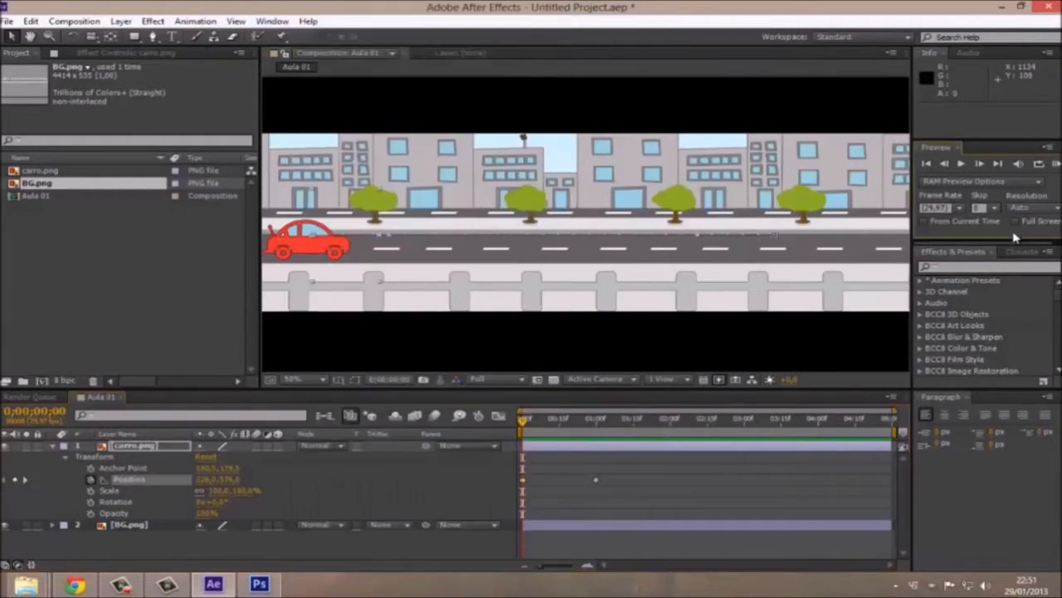
Run a RAM preview of the car animation from the Preview controls, stop it, and start standard playback.
click(1055, 169)
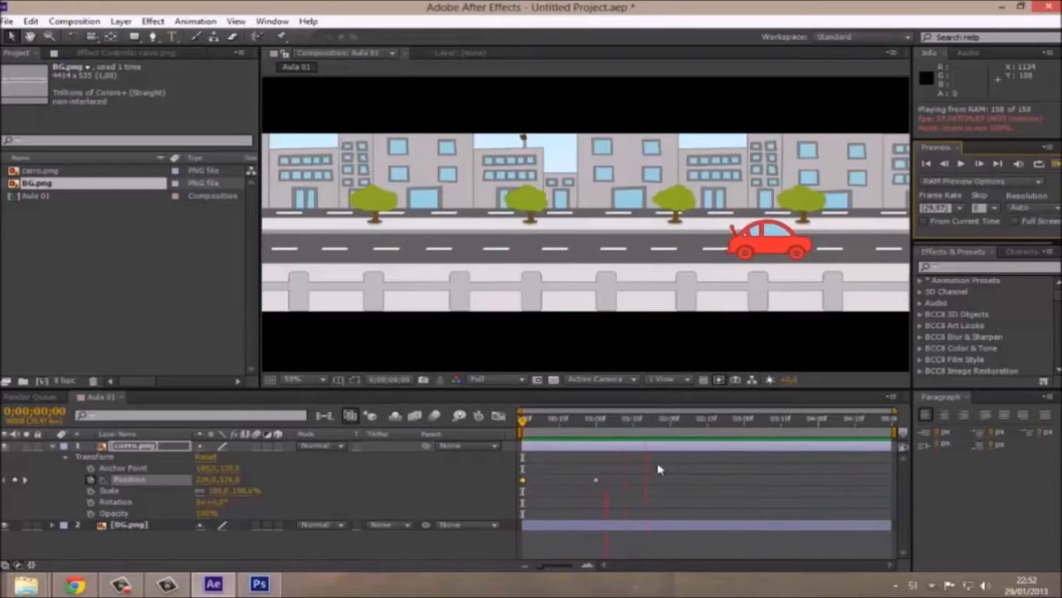
key(space)
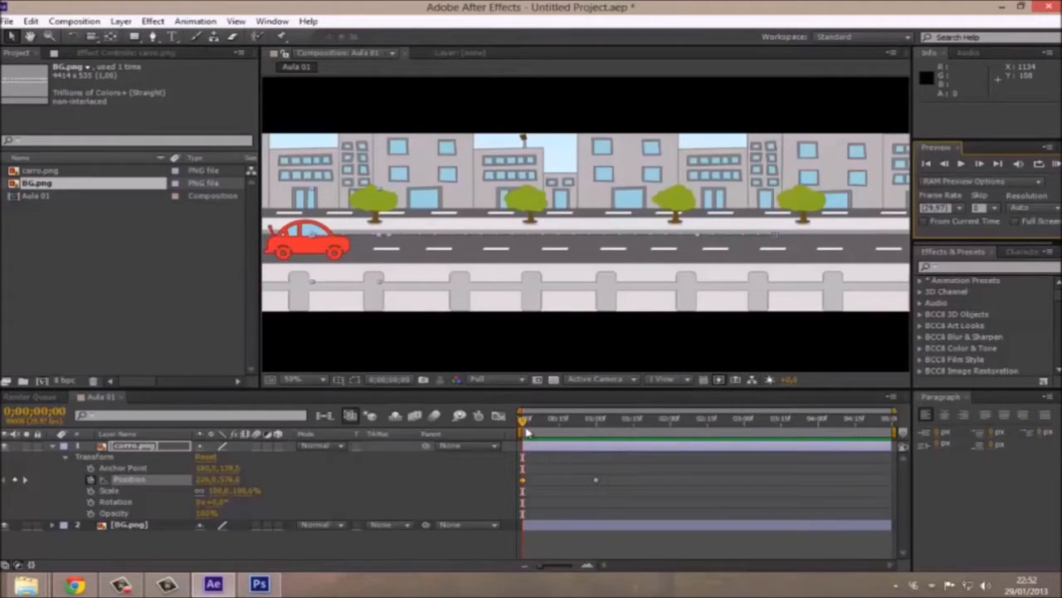
key(space)
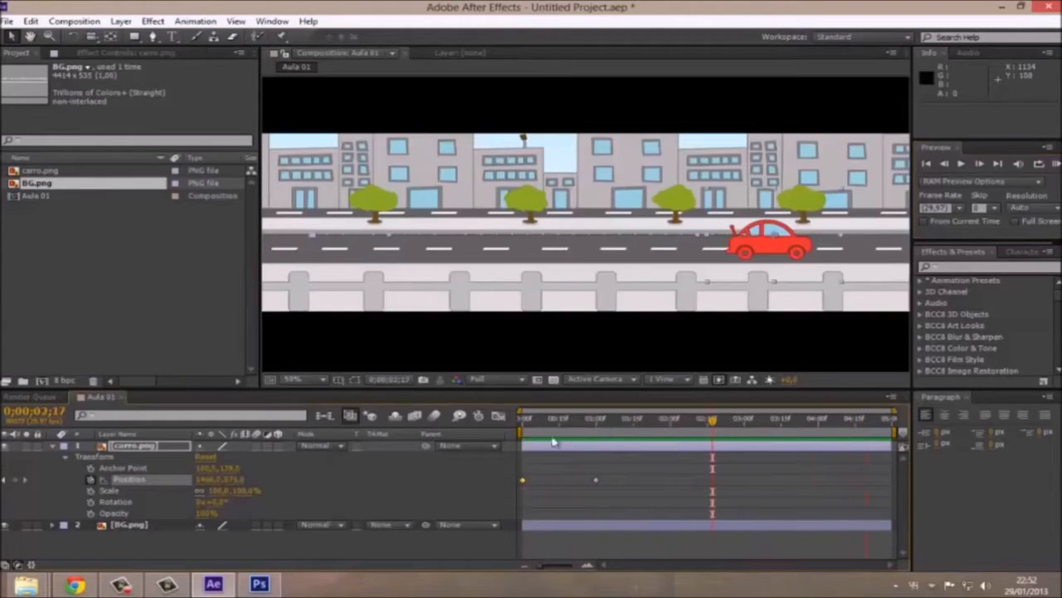
Stop the playback, scrub through the car's movement between its two Position keyframes, and return the time to 0;00;00;00.
click(637, 420)
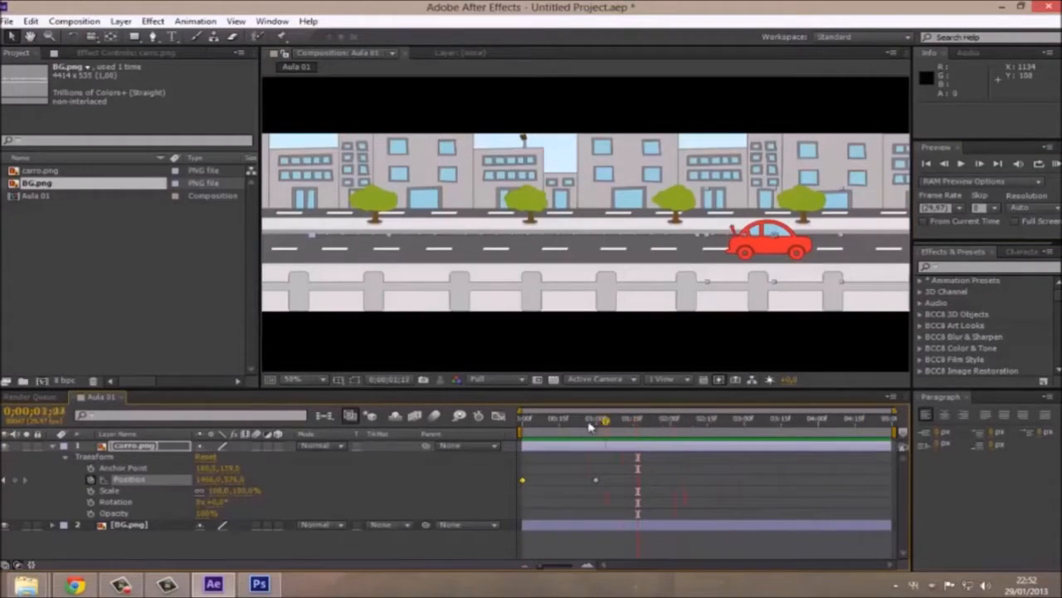
click(583, 421)
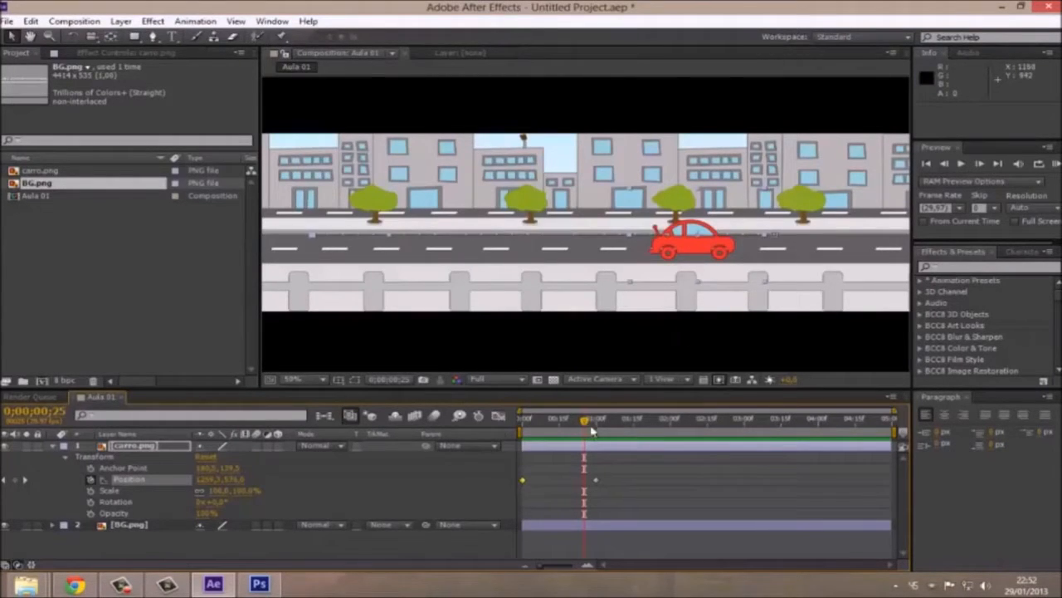
drag(585, 425, 516, 437)
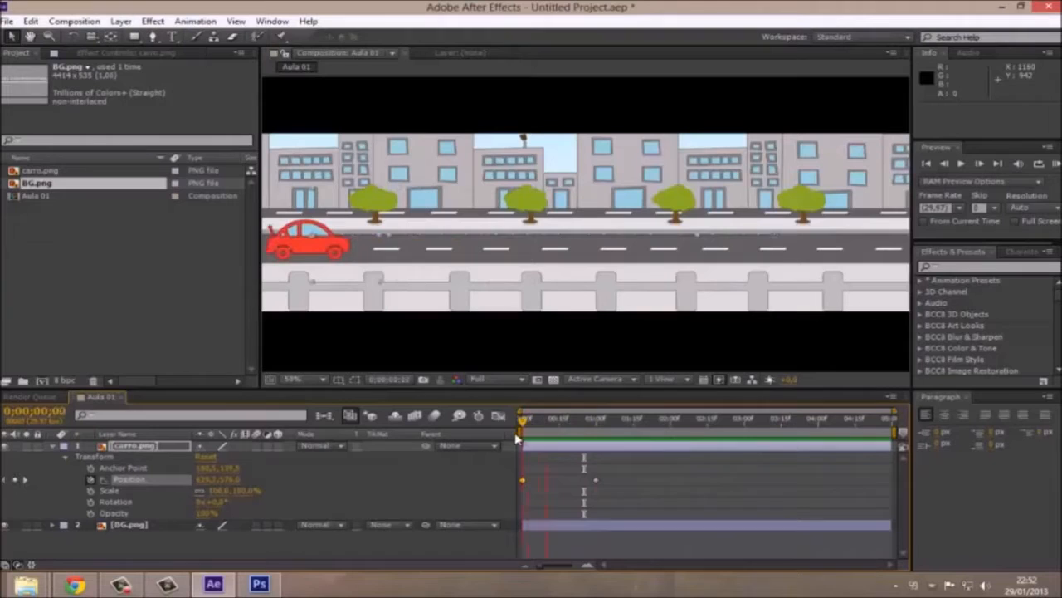
Add a Position keyframe for the car at 0;00;00;15 and step through the neighbouring keyframes, ending on the new one.
drag(530, 422, 559, 422)
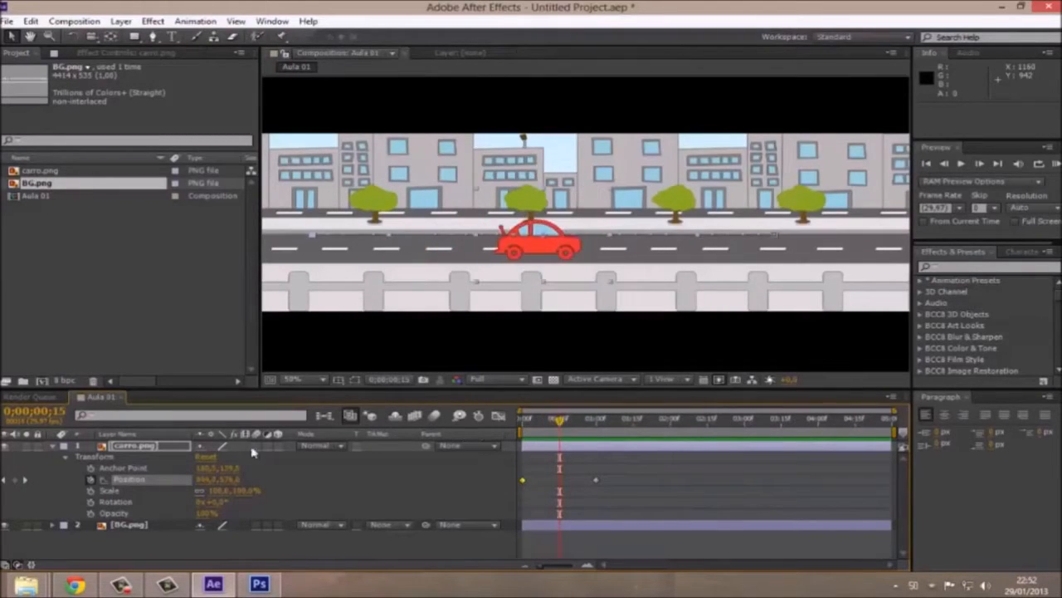
click(15, 480)
mouse_move(558, 421)
mouse_down()
mouse_move(528, 420)
mouse_move(585, 419)
mouse_move(526, 422)
mouse_move(577, 421)
mouse_up()
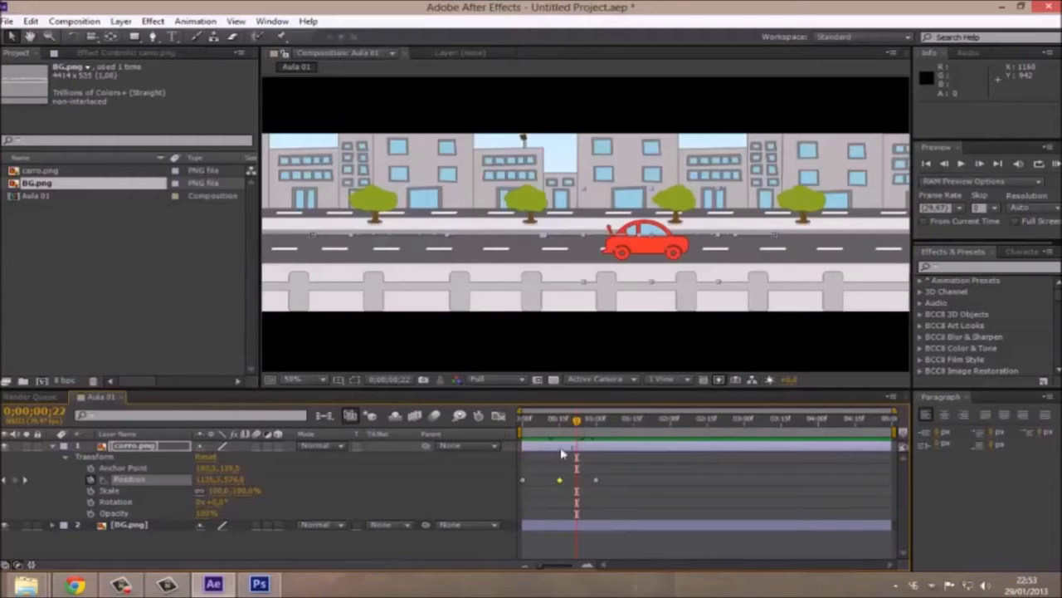
click(25, 480)
click(4, 479)
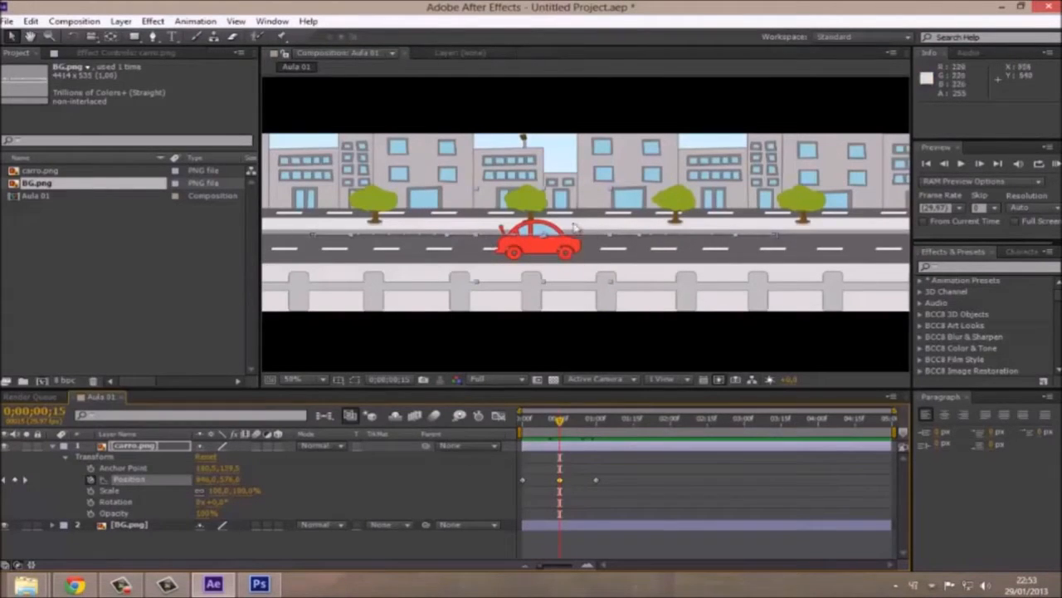
At 0;00;00;15, raise the car above the road to position 828, 338, and scrub through the arc back to 0;00;00;00.
key(ctrl+z)
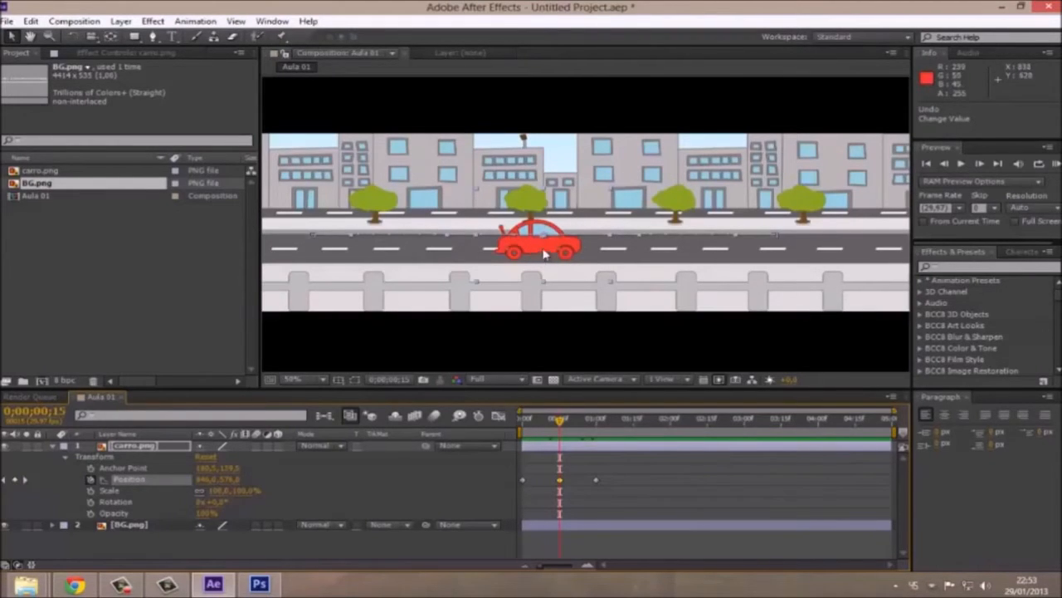
drag(552, 253, 545, 175)
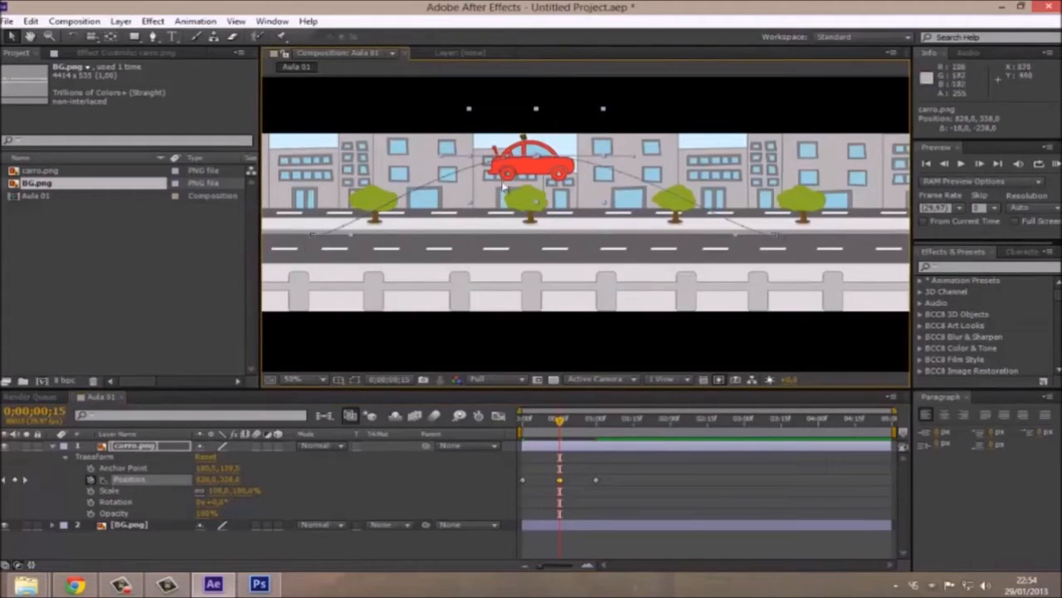
drag(562, 424, 616, 424)
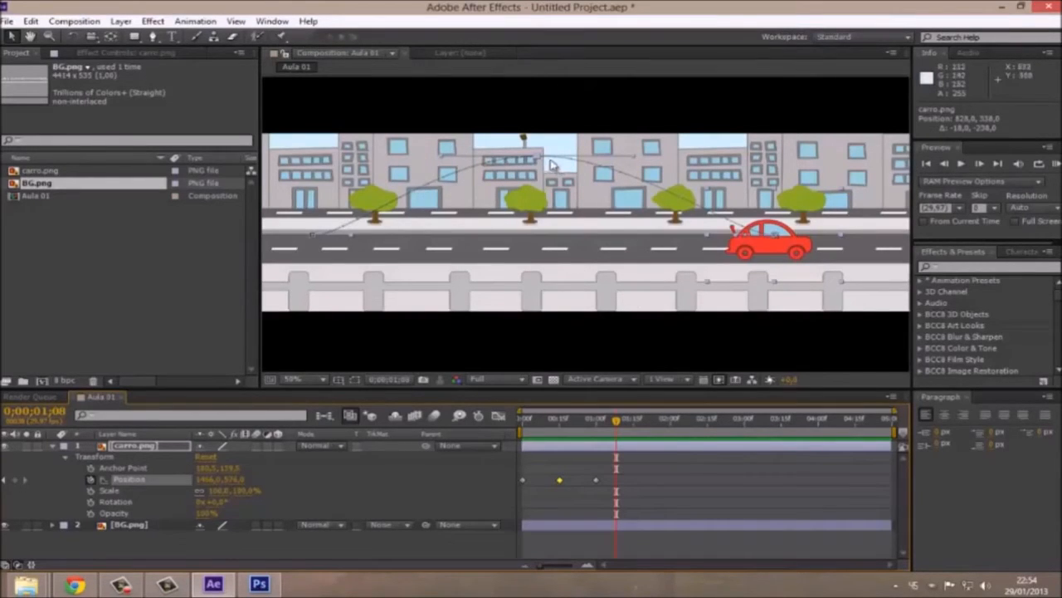
drag(617, 424, 580, 431)
drag(551, 434, 516, 440)
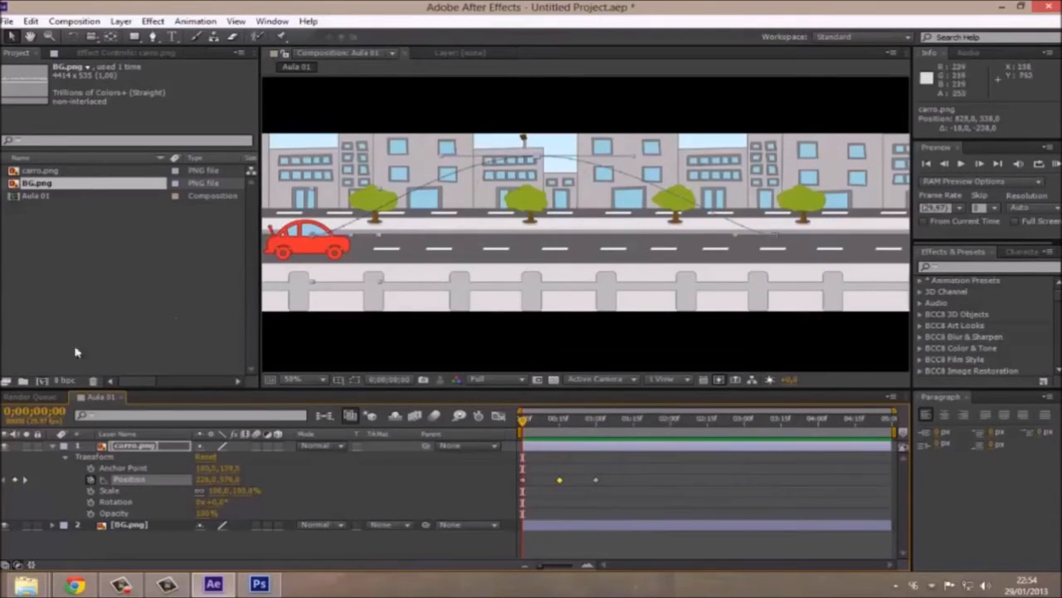
Review the settings offered for a new composition and cancel without creating one.
click(41, 382)
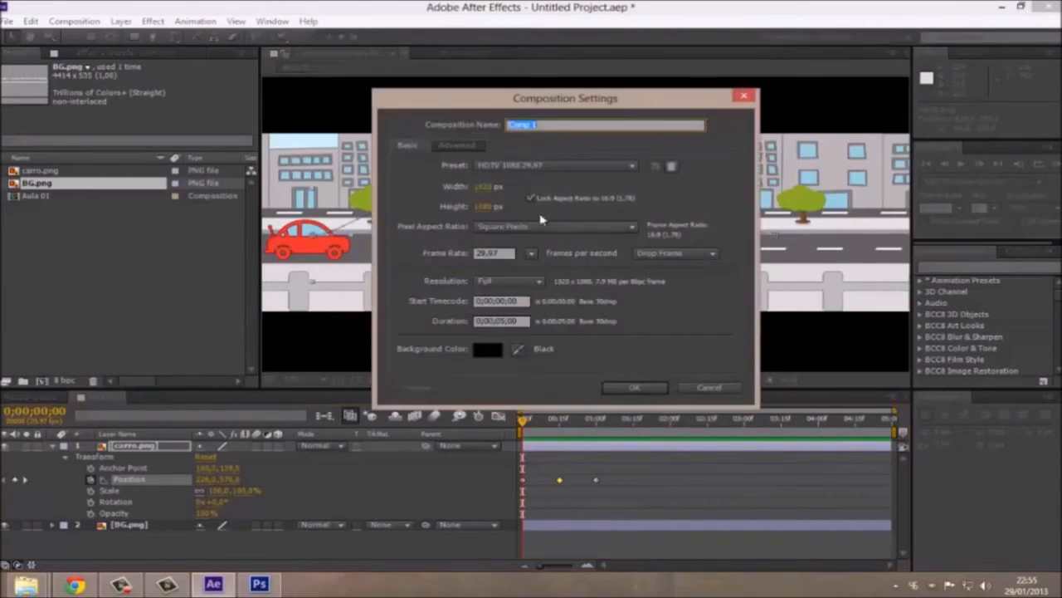
click(703, 388)
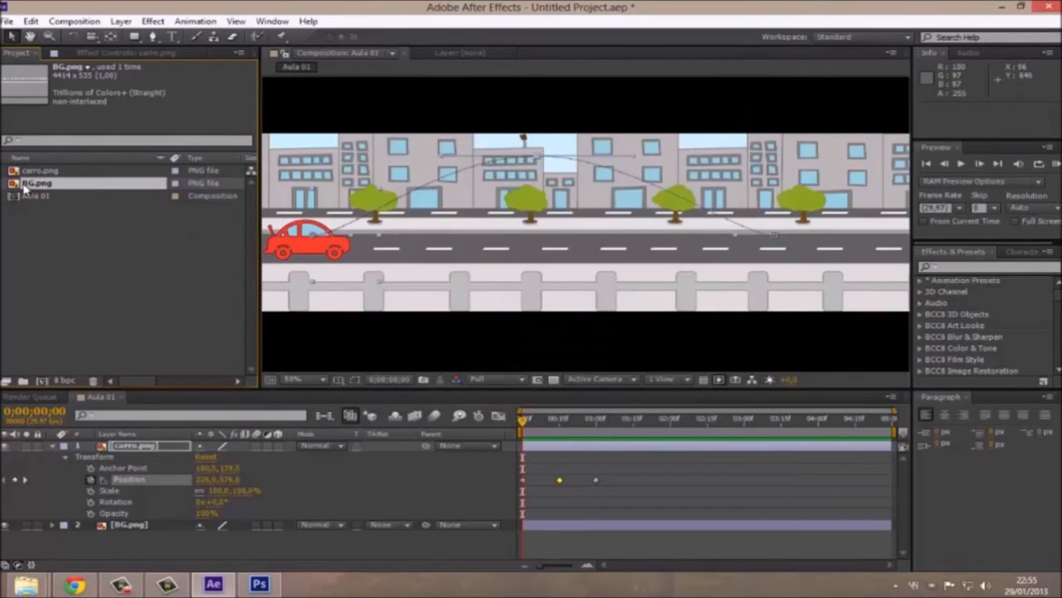